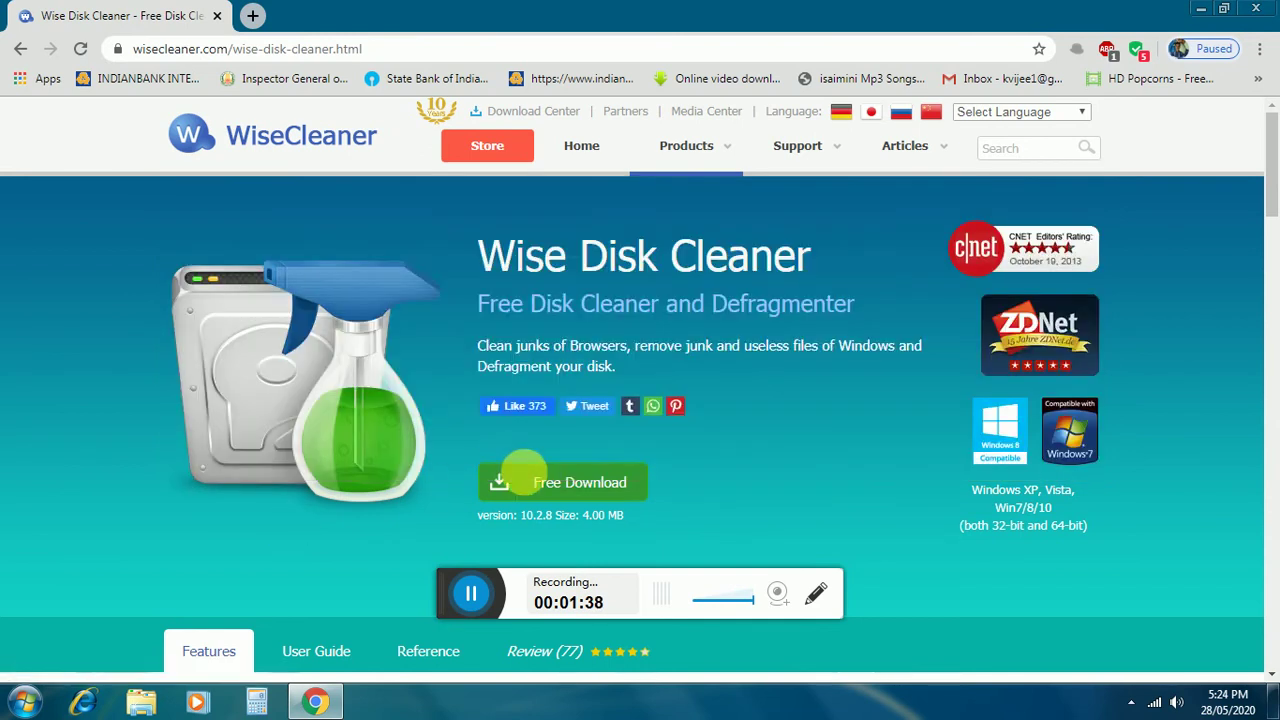
Download the free Wise Disk Cleaner installer, replacing the existing WDCFree_10.2.8.779.exe in Downloads, and run it with the browser minimized.
left_click(525, 470)
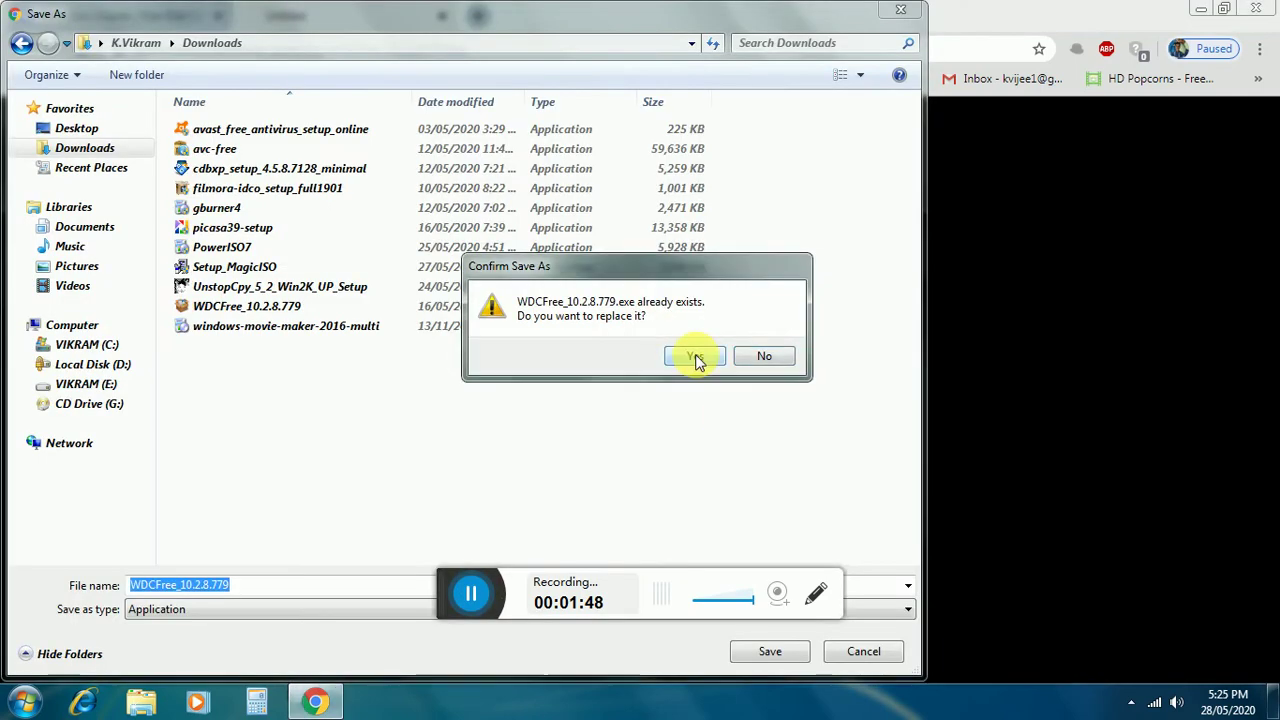
left_click(695, 340)
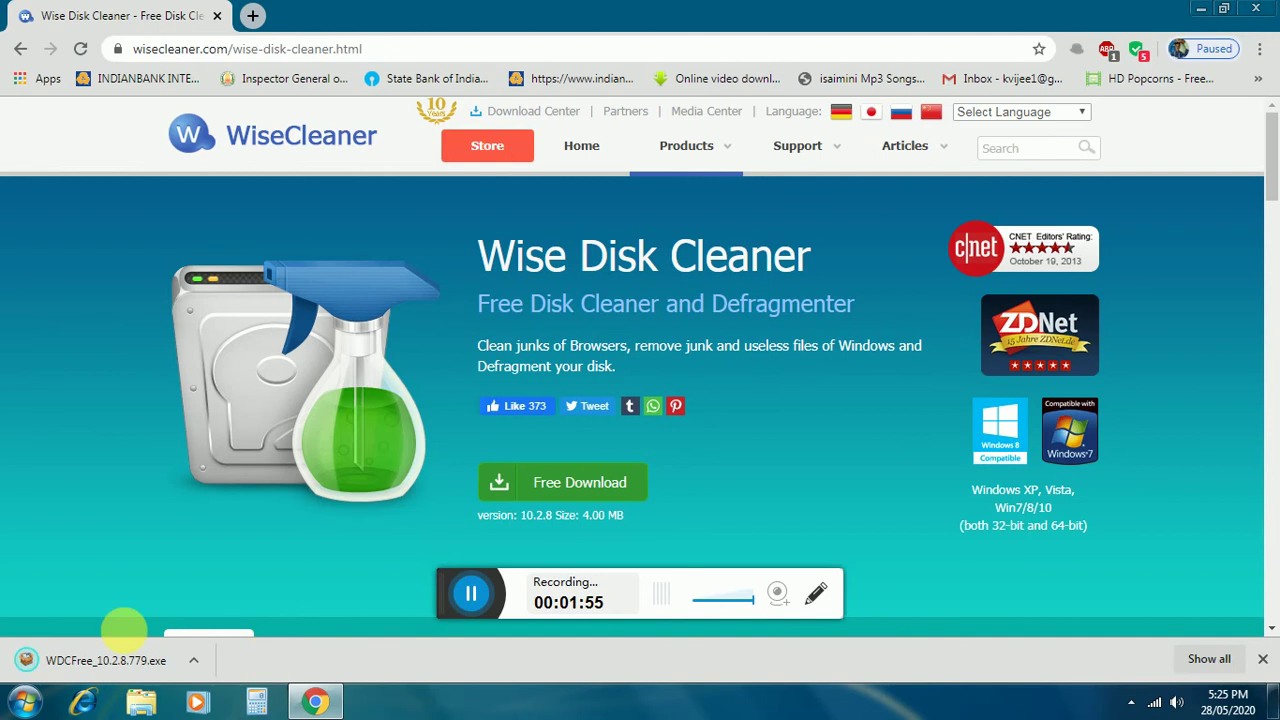
left_click(165, 662)
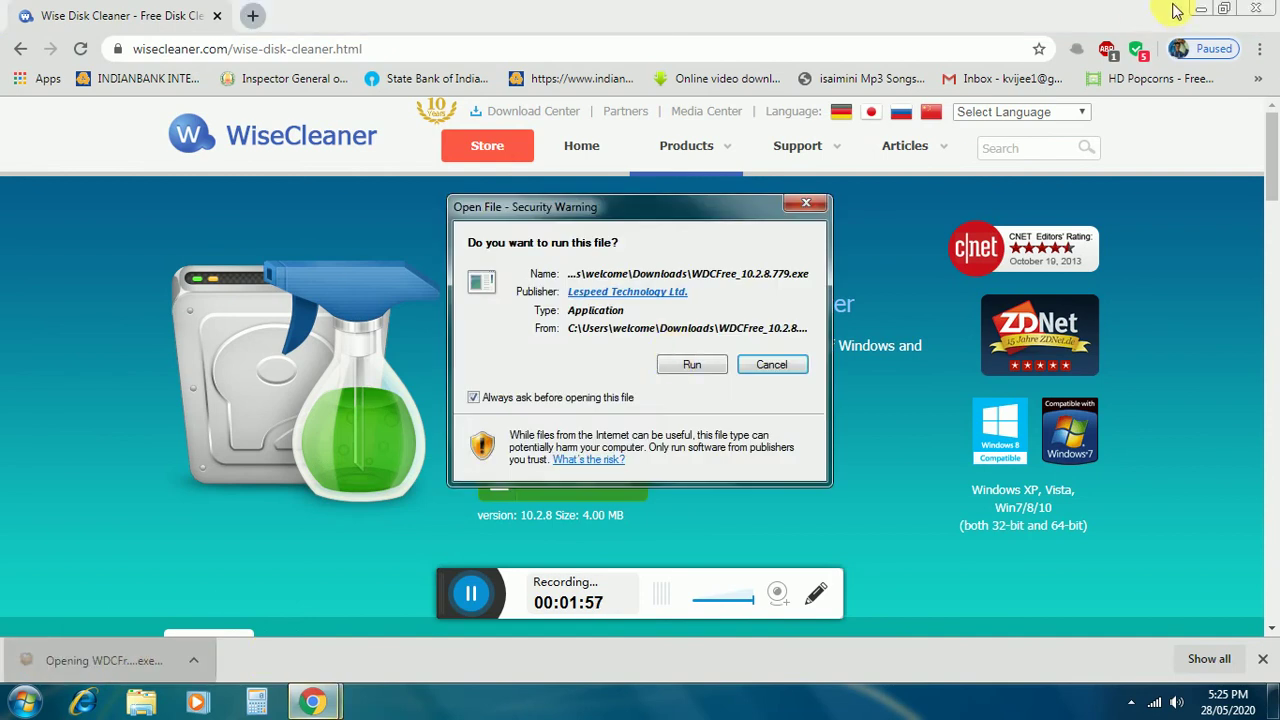
left_click(692, 365)
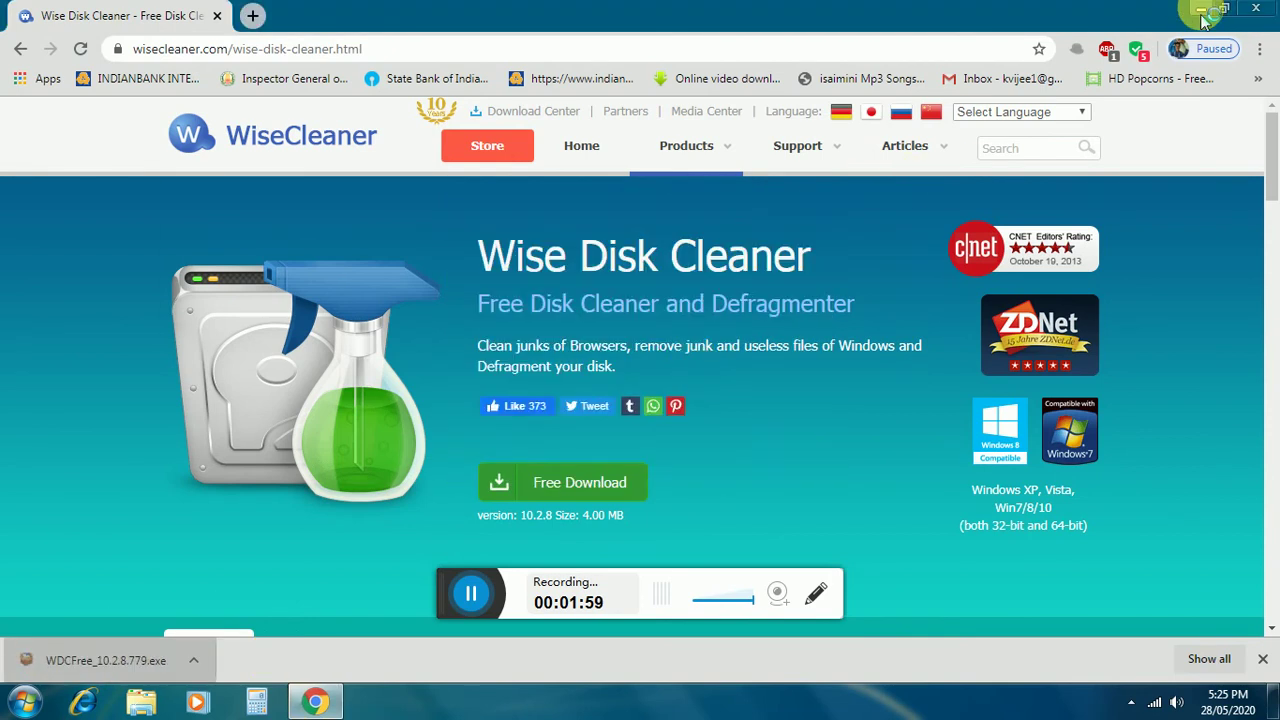
left_click(1208, 8)
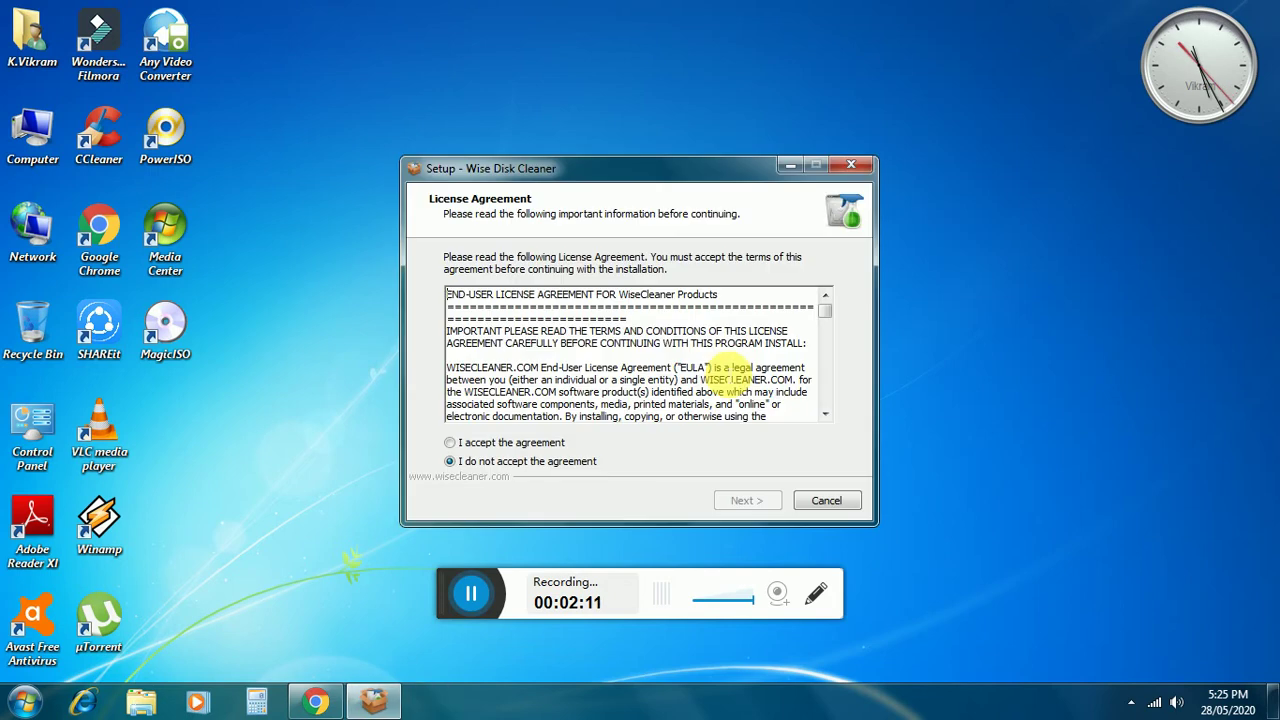
Accept the license agreement and install Wise Disk Cleaner into C:\Program Files\Wise\Wise Disk Cleaner.
left_click(490, 442)
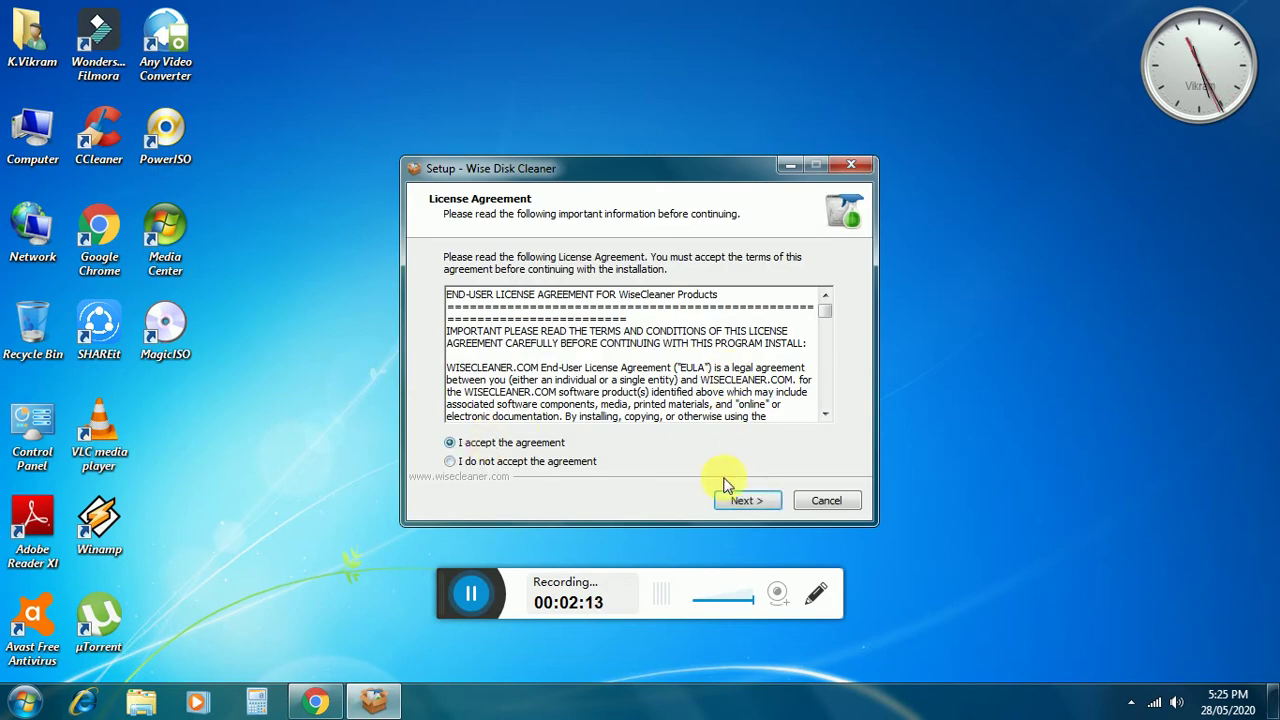
left_click(745, 502)
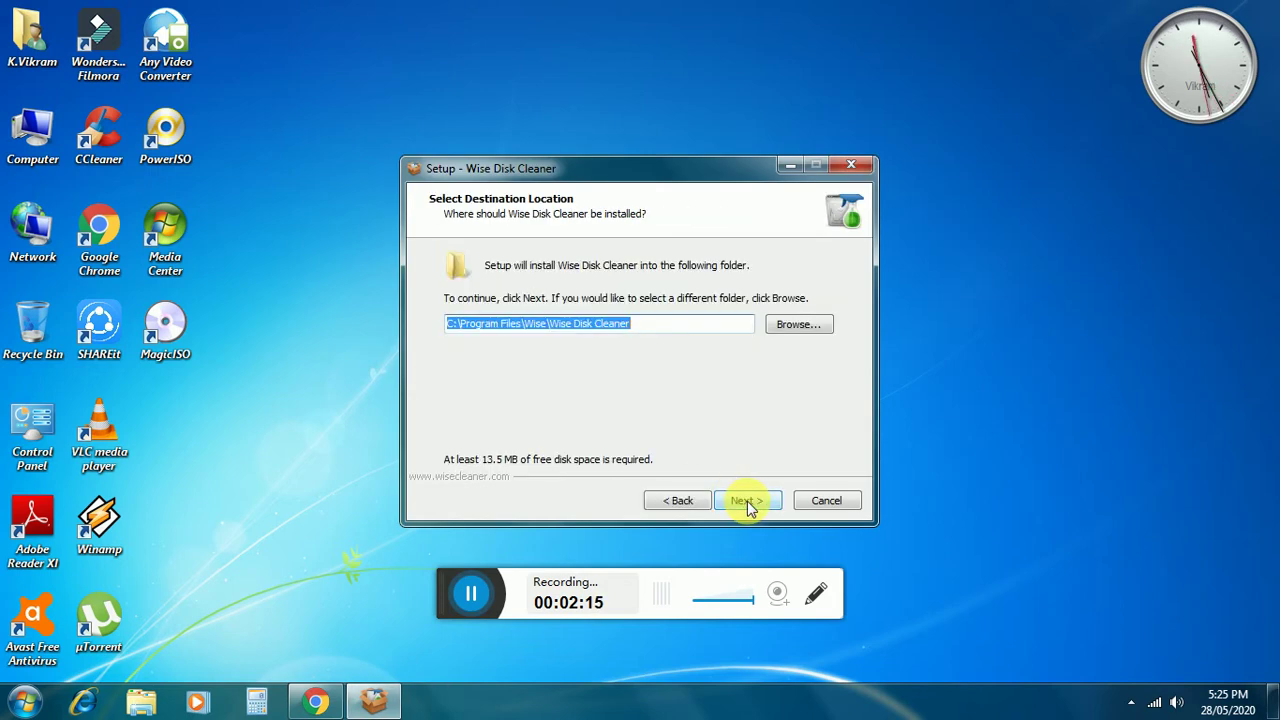
left_click(742, 502)
left_click(766, 506)
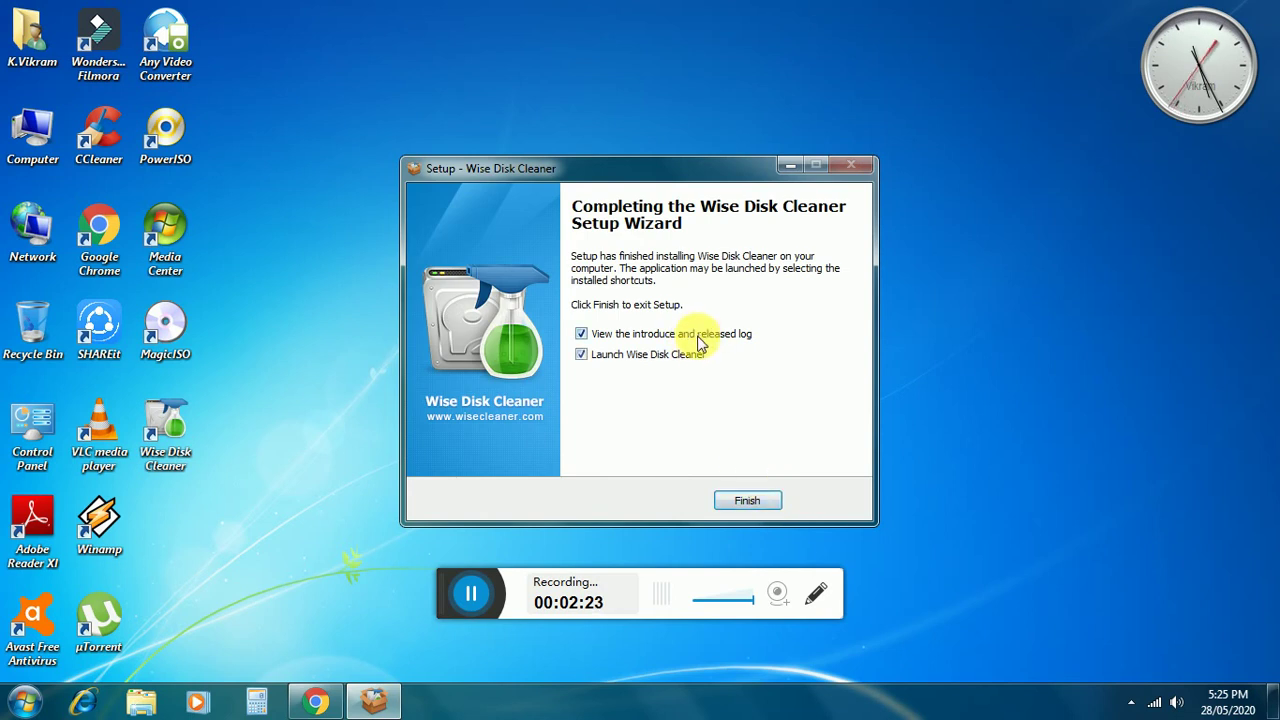
Finish the setup with the program set to launch, close the thank-you page it opens, and minimize the browser.
left_click(758, 504)
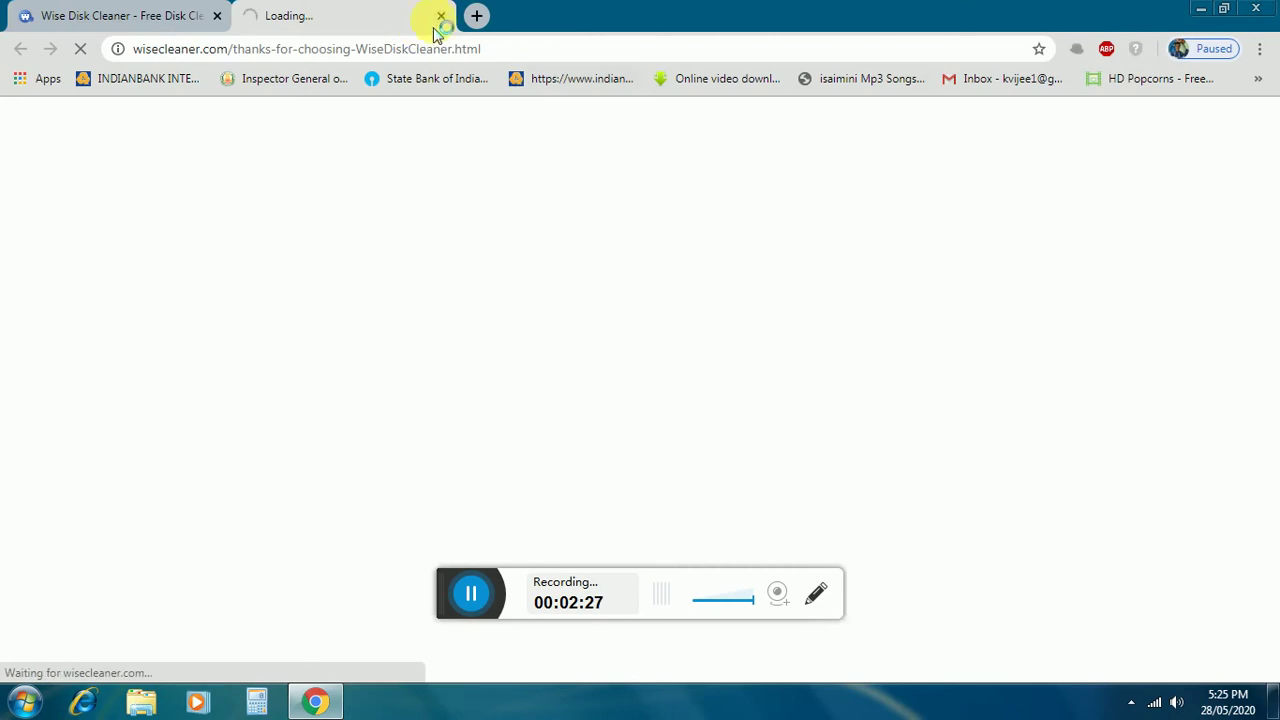
left_click(441, 15)
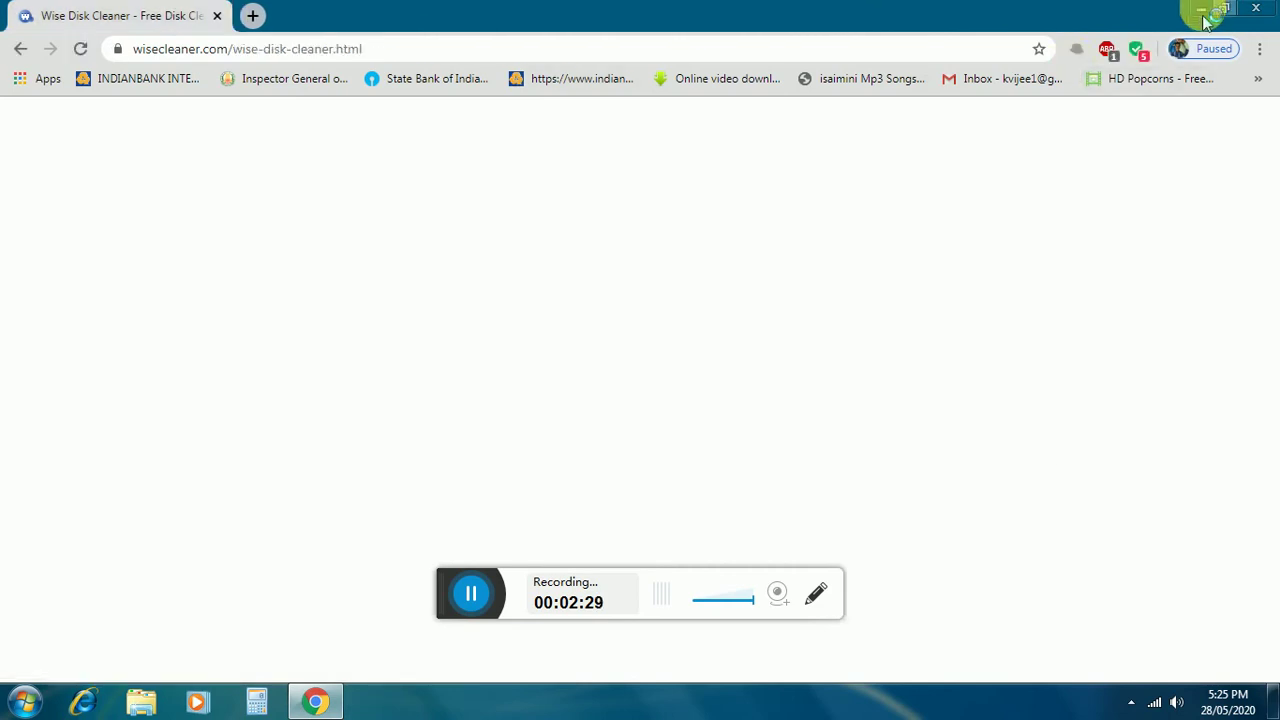
left_click(1203, 12)
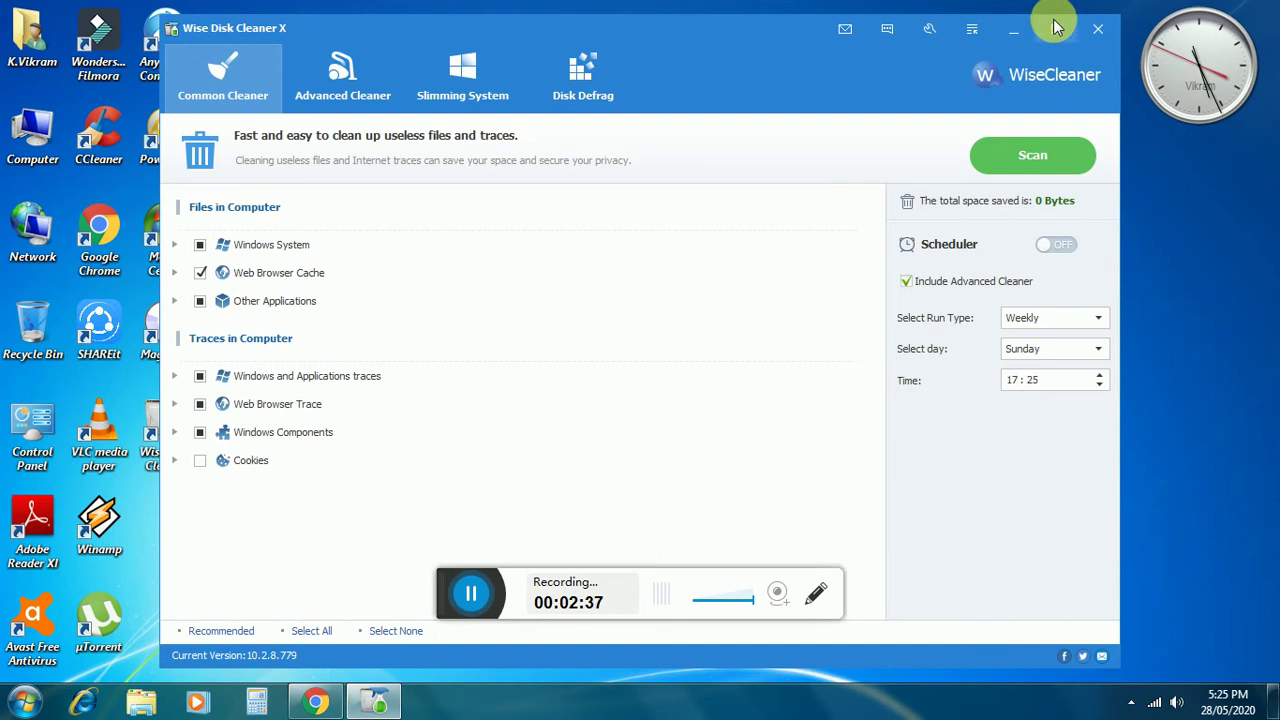
Maximize Wise Disk Cleaner and scan for useless files and traces with Cookies included.
left_click(1055, 28)
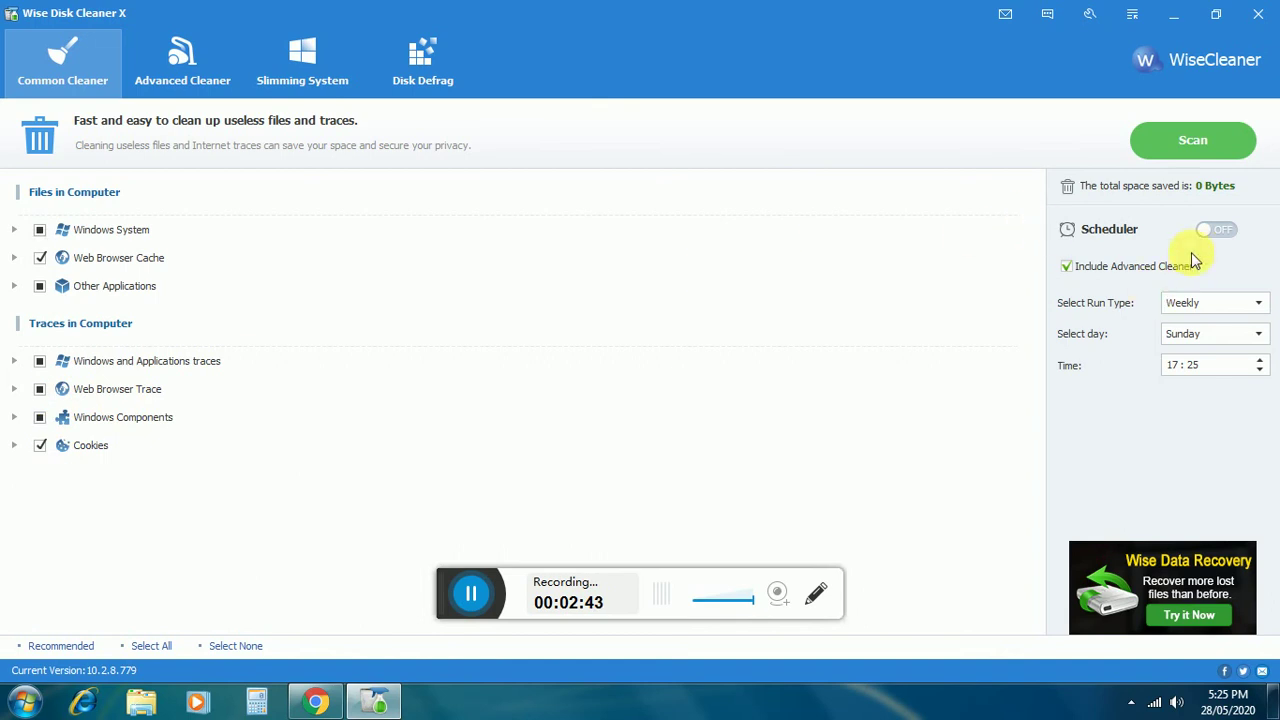
left_click(1214, 158)
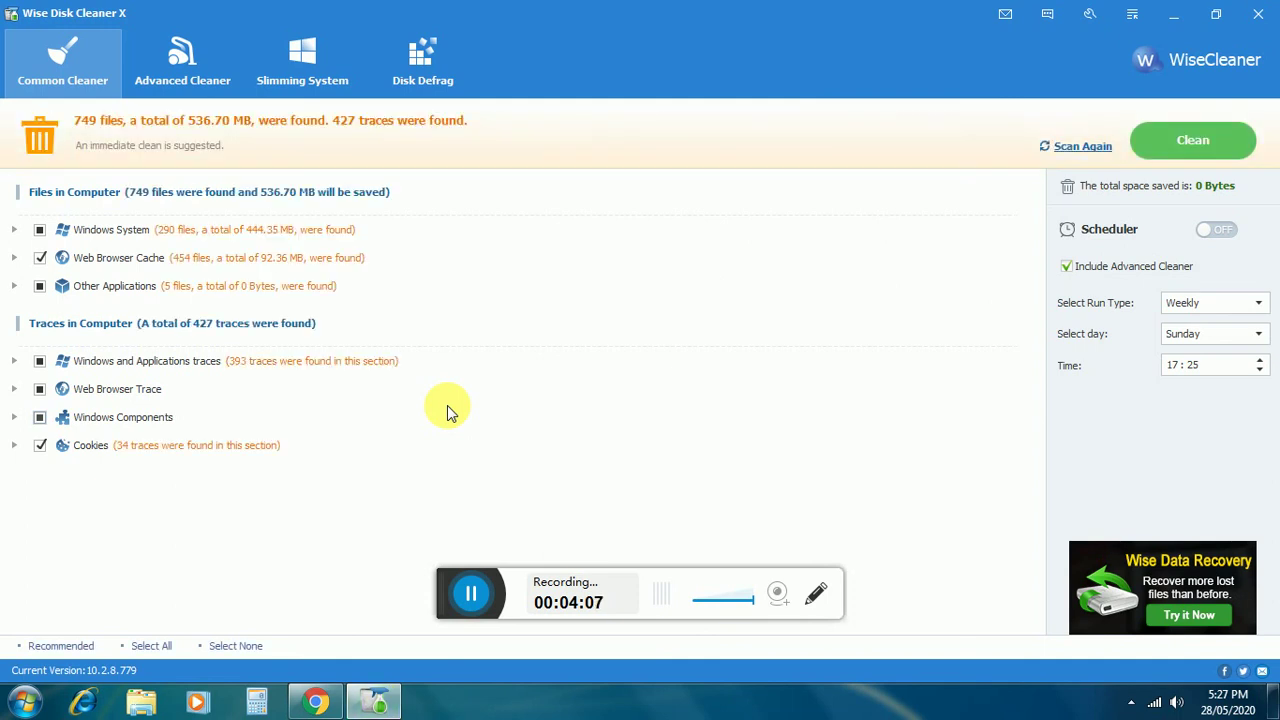
Clean the scanned files and traces, including cookies, and allow Google Chrome to be closed.
left_click(1175, 148)
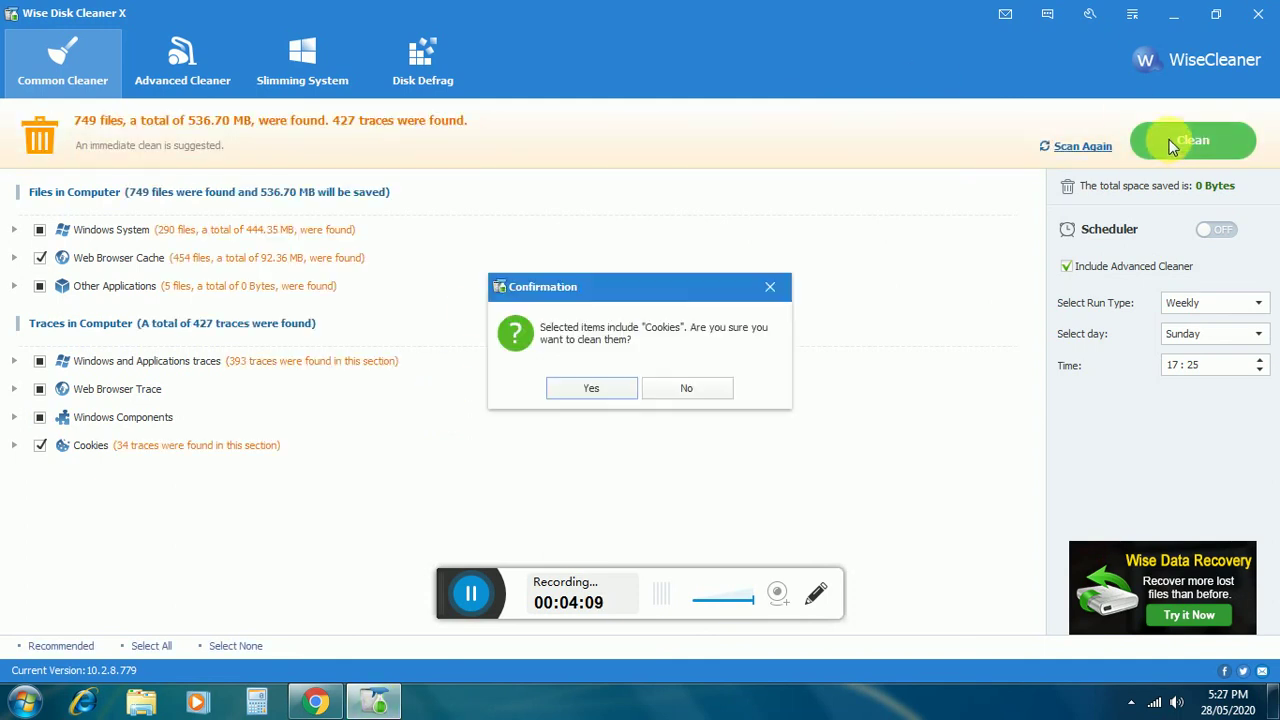
left_click(621, 390)
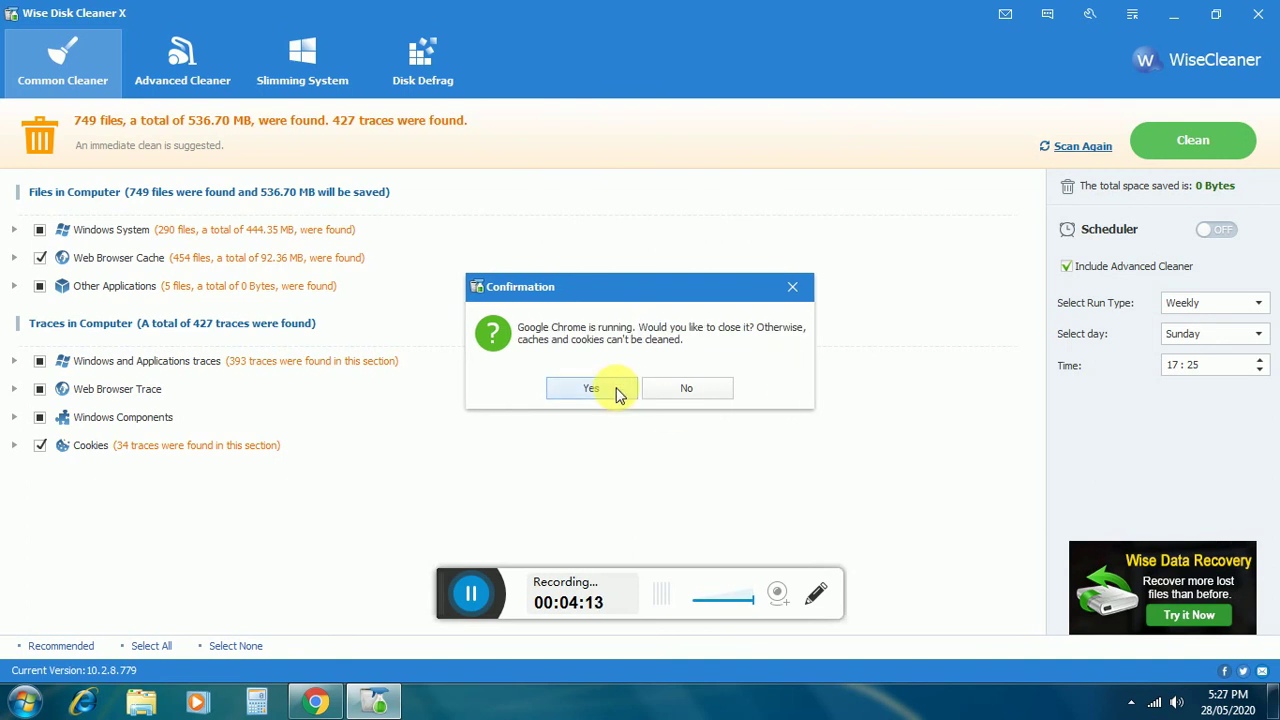
left_click(618, 390)
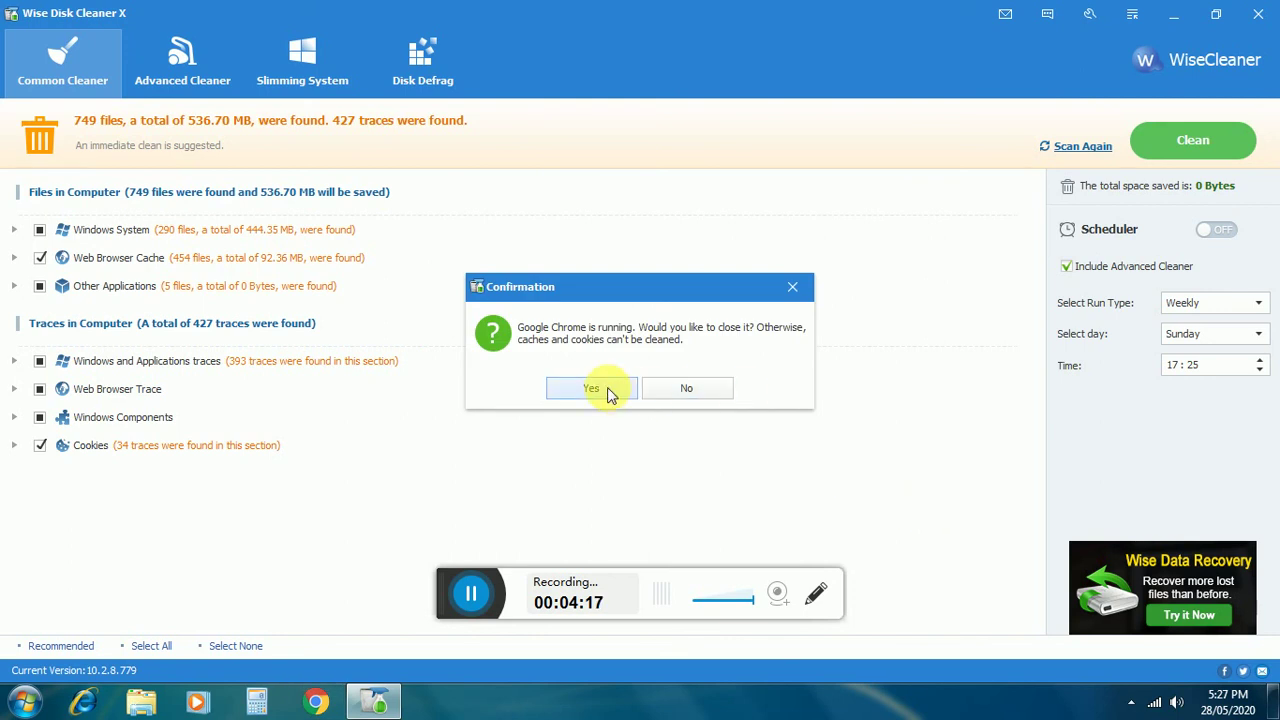
left_click(607, 387)
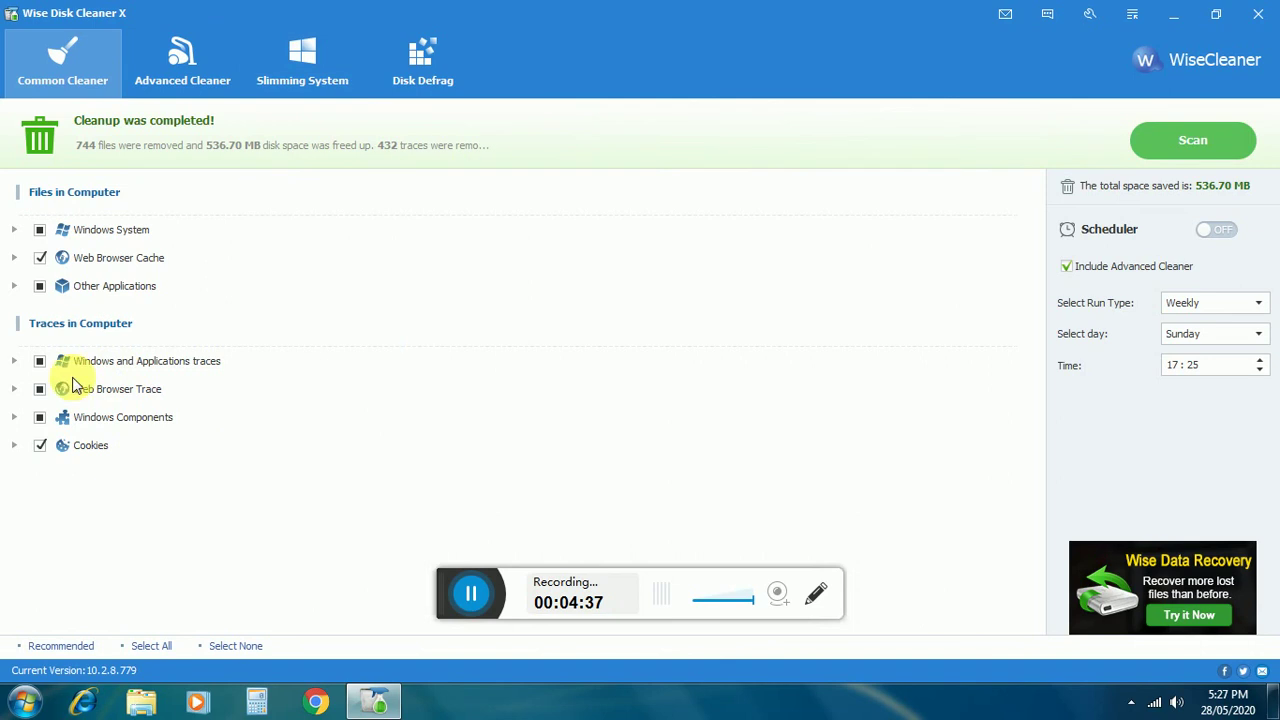
Look through the Advanced Cleaner, Slimming System and Disk Defrag sections and return to Common Cleaner.
left_click(188, 70)
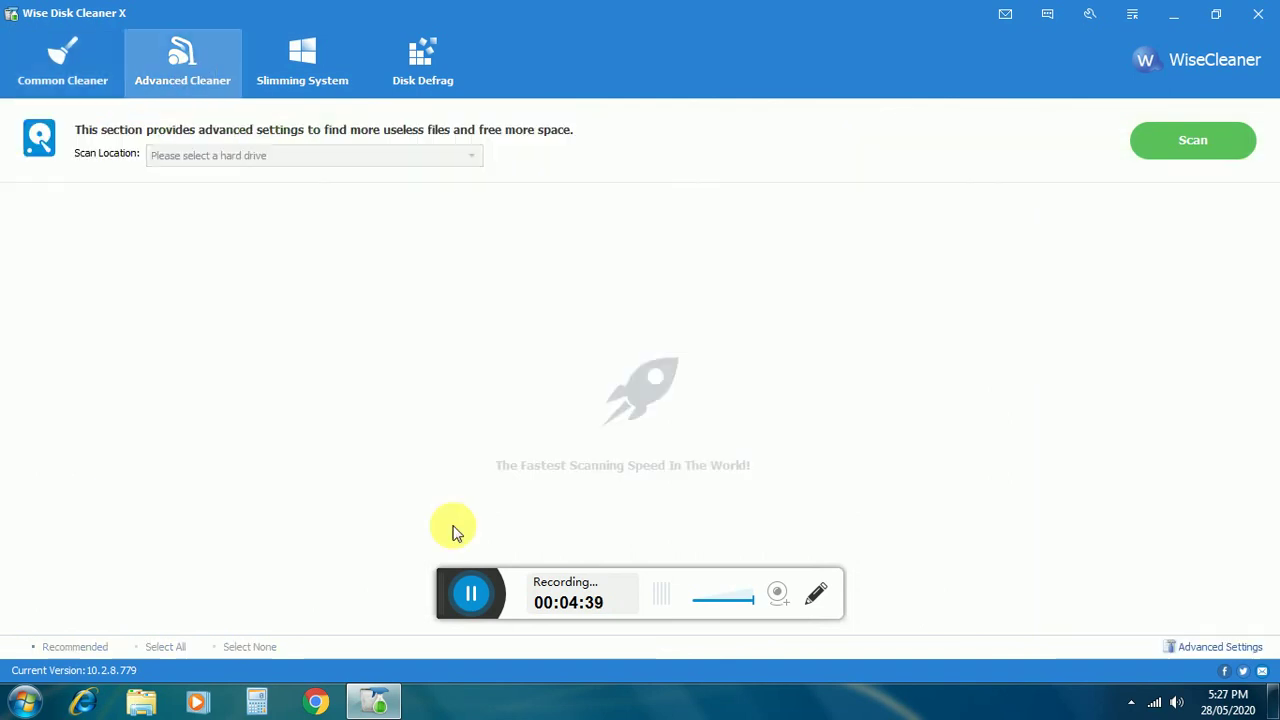
left_click(309, 69)
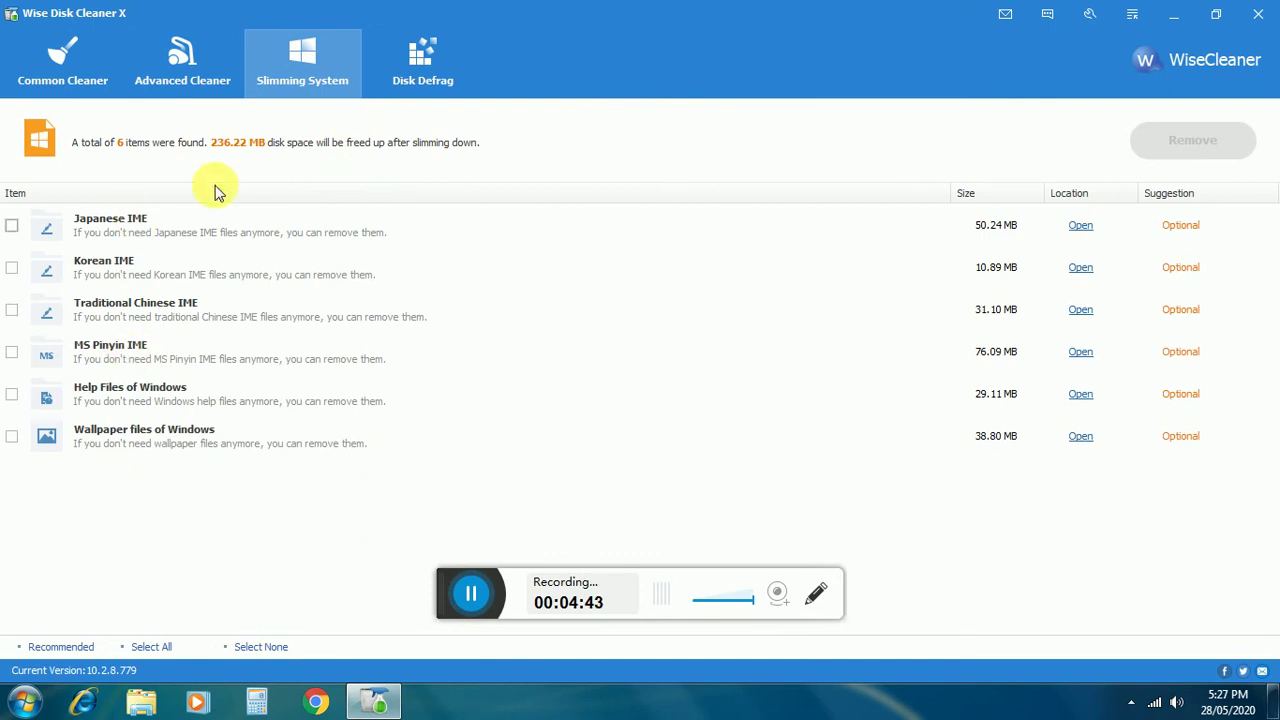
left_click(479, 81)
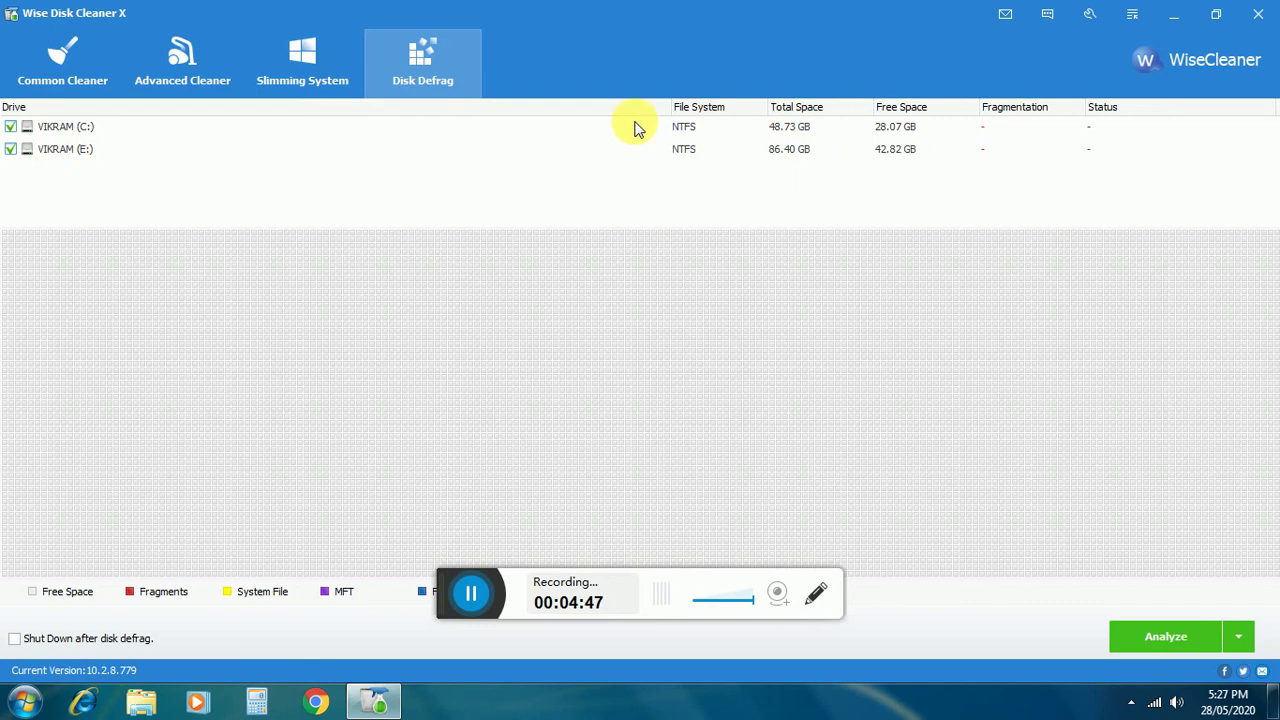
left_click(95, 55)
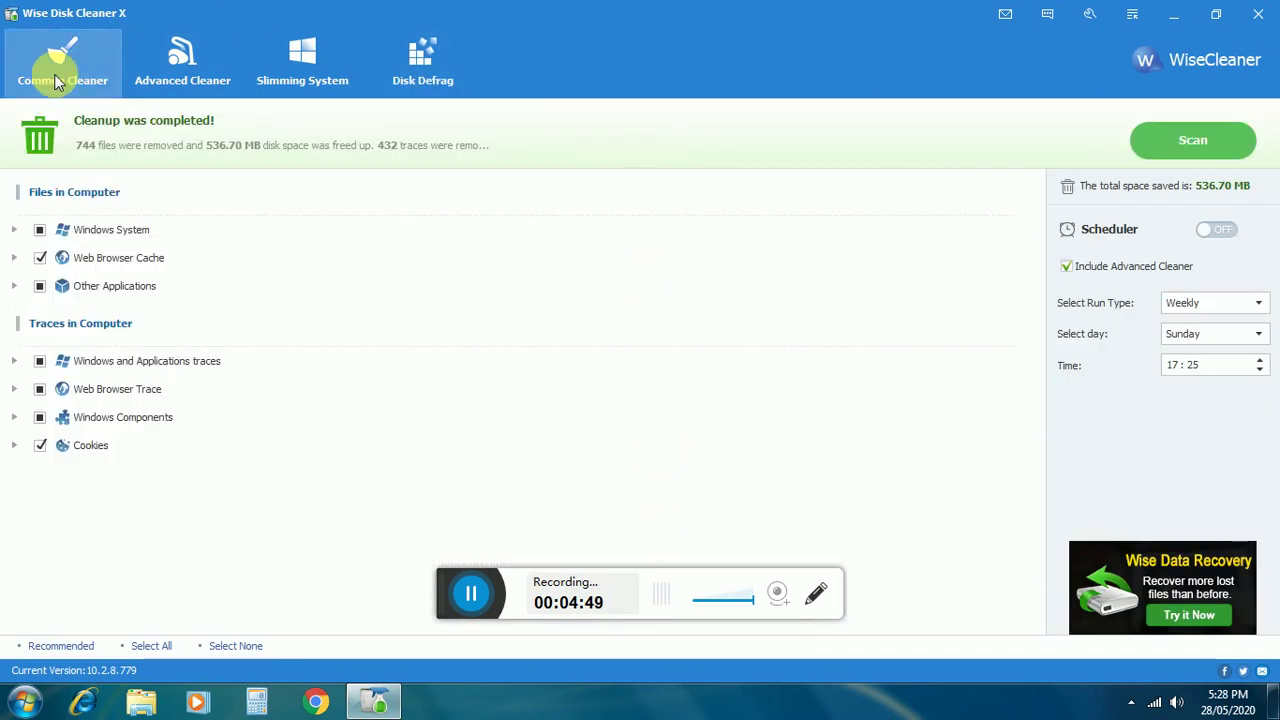
Change the program's skin to Gray.
left_click(1144, 26)
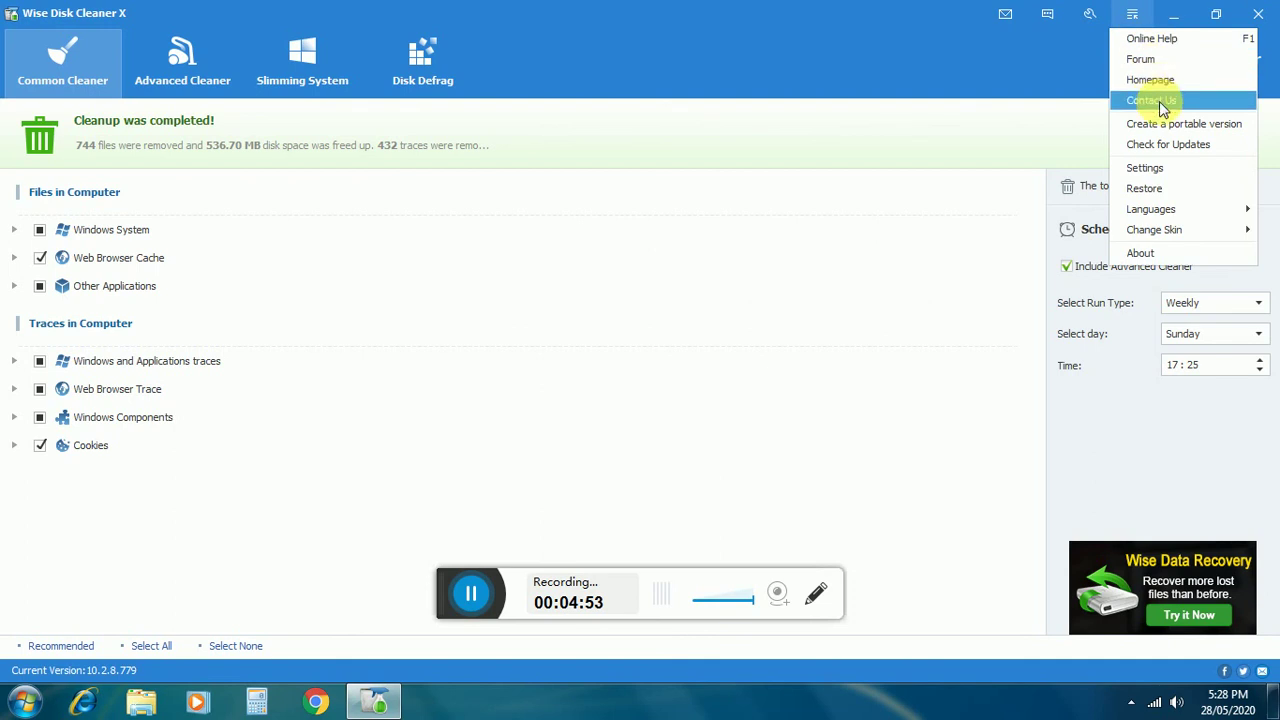
mouse_move(1165, 234)
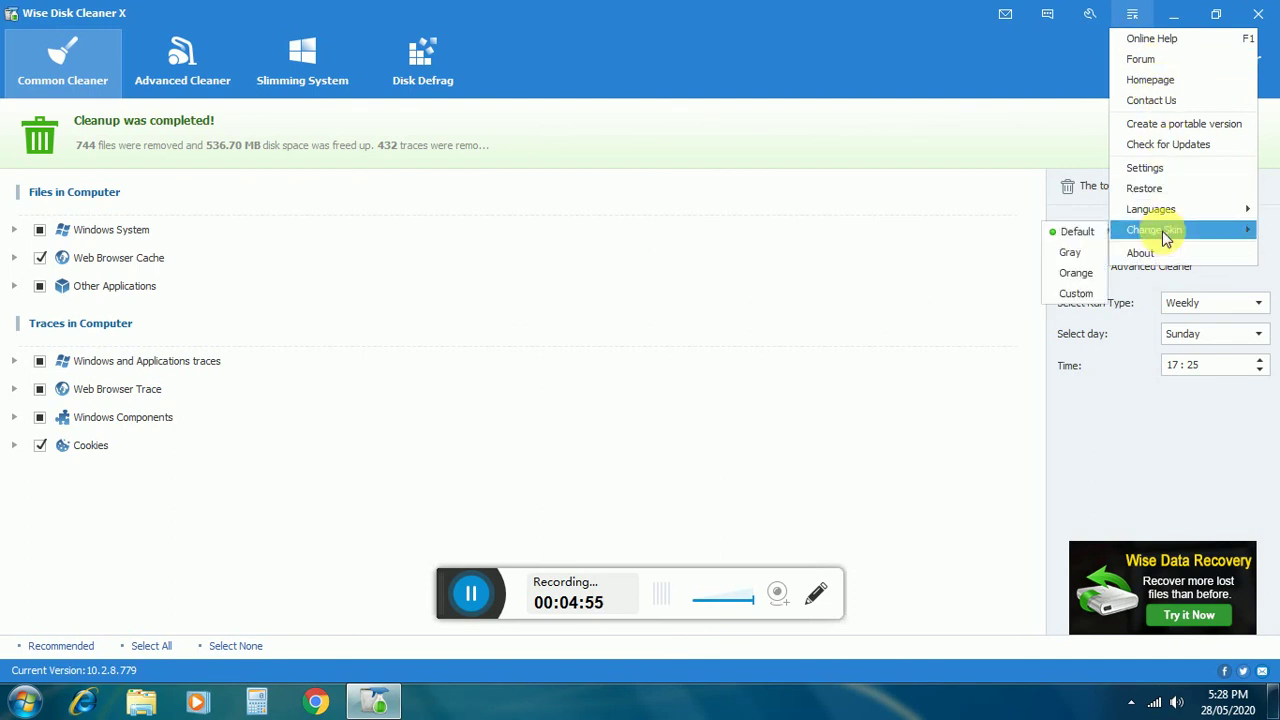
left_click(1070, 252)
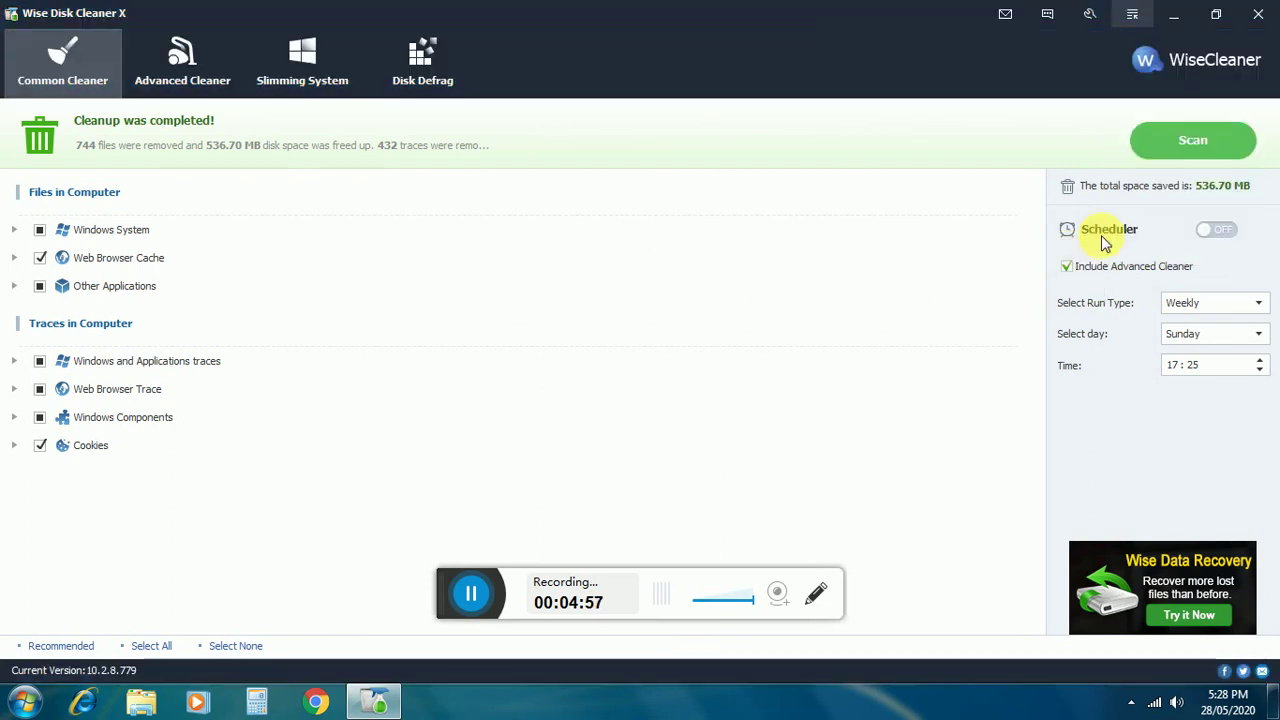
View the program's About information and close it.
left_click(1136, 17)
left_click(1152, 252)
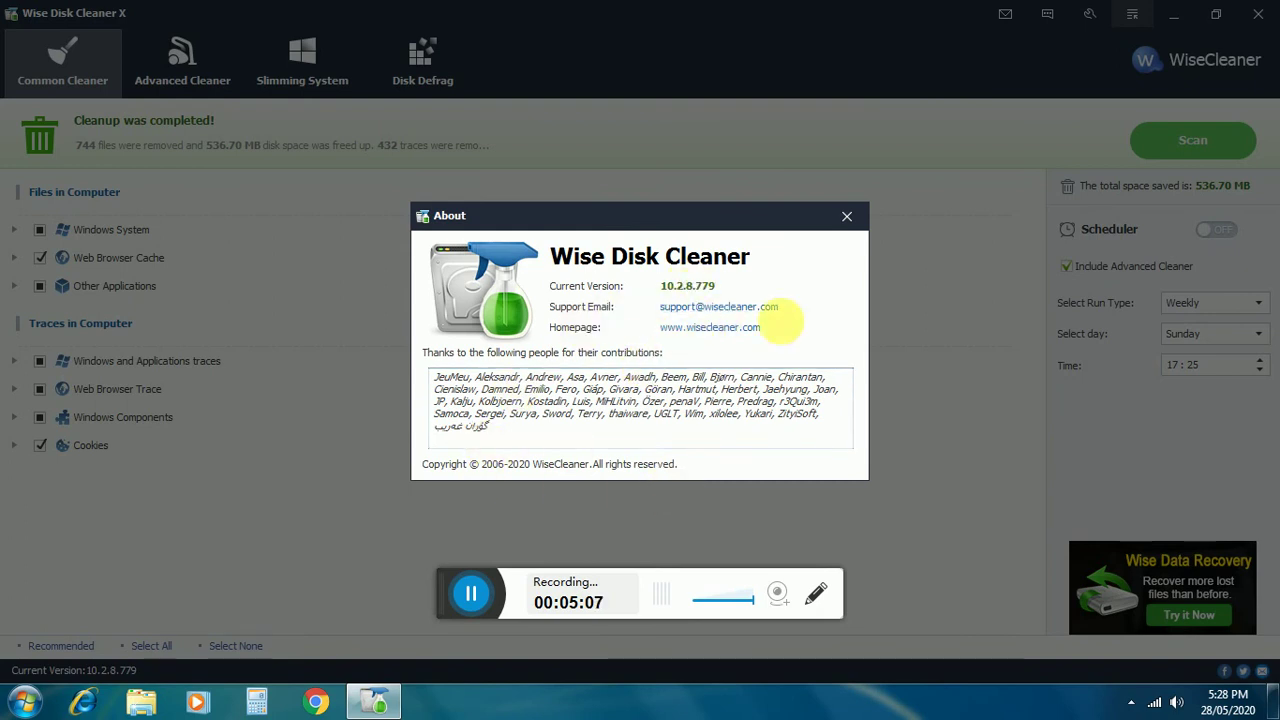
left_click(851, 216)
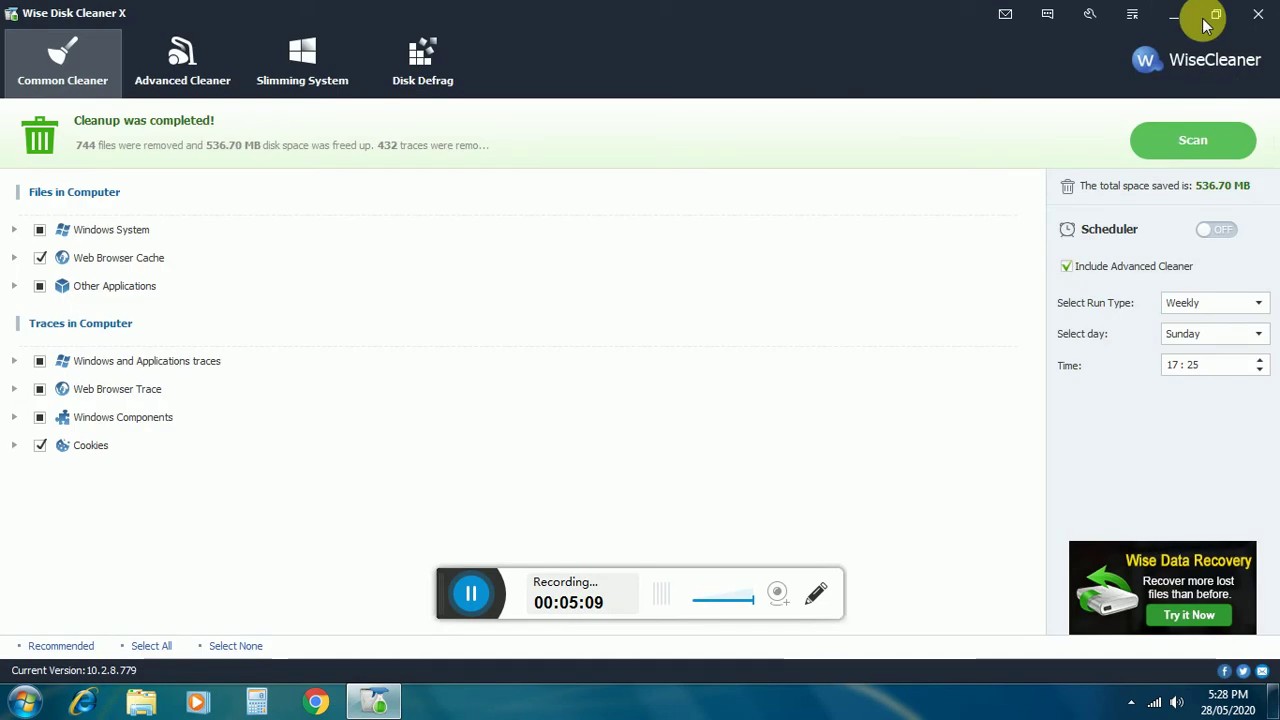
Review the General, Auto Run, Exclusion and Custom settings and close them without making changes.
left_click(1131, 15)
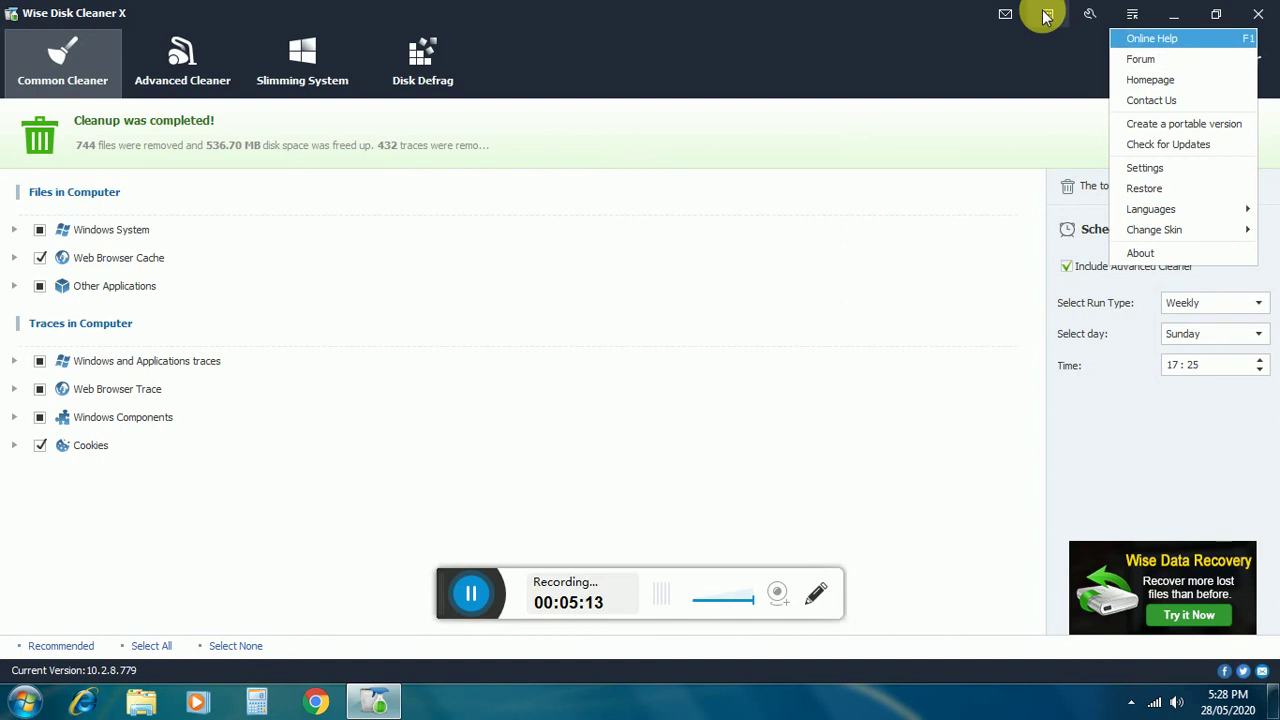
left_click(1085, 15)
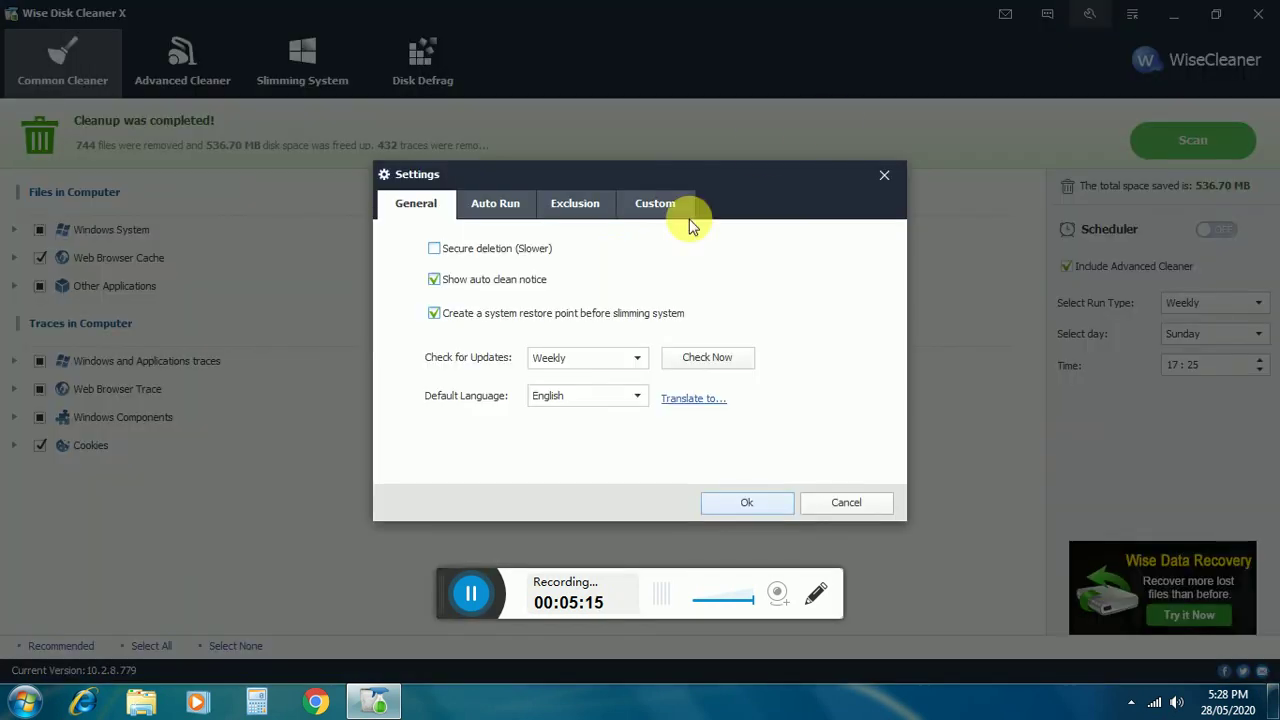
left_click(497, 212)
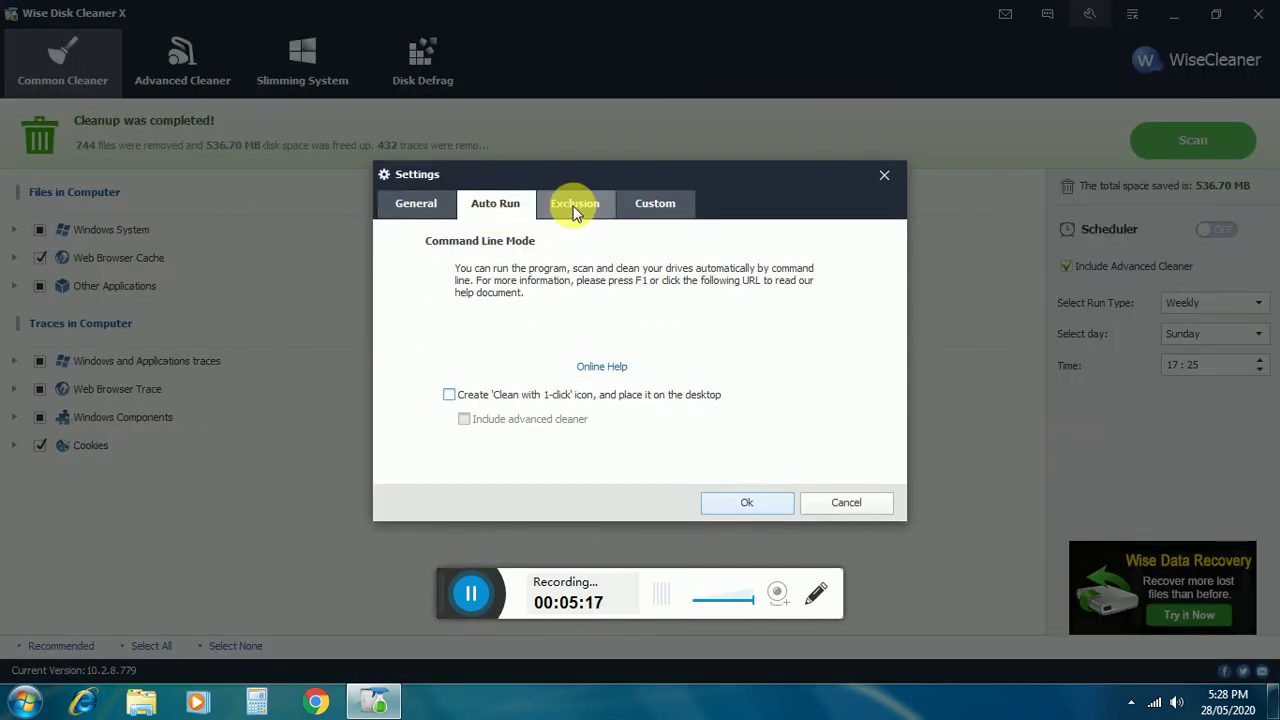
left_click(576, 212)
left_click(647, 203)
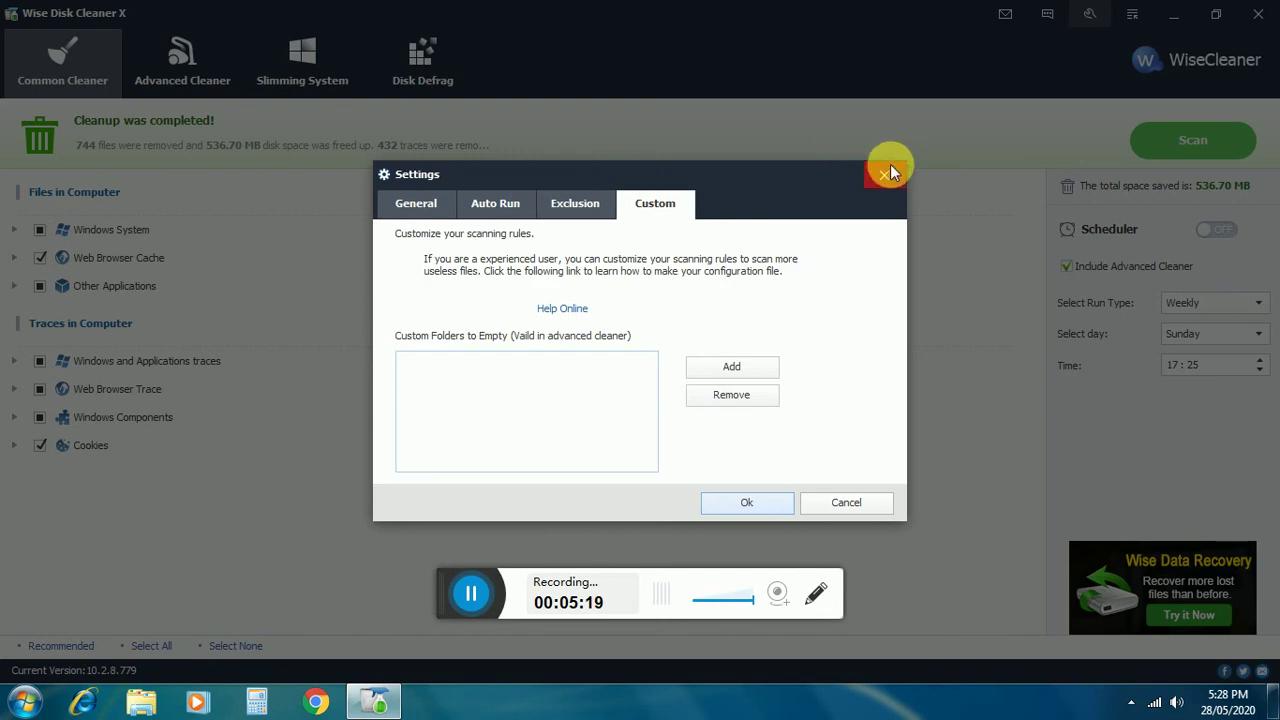
left_click(884, 174)
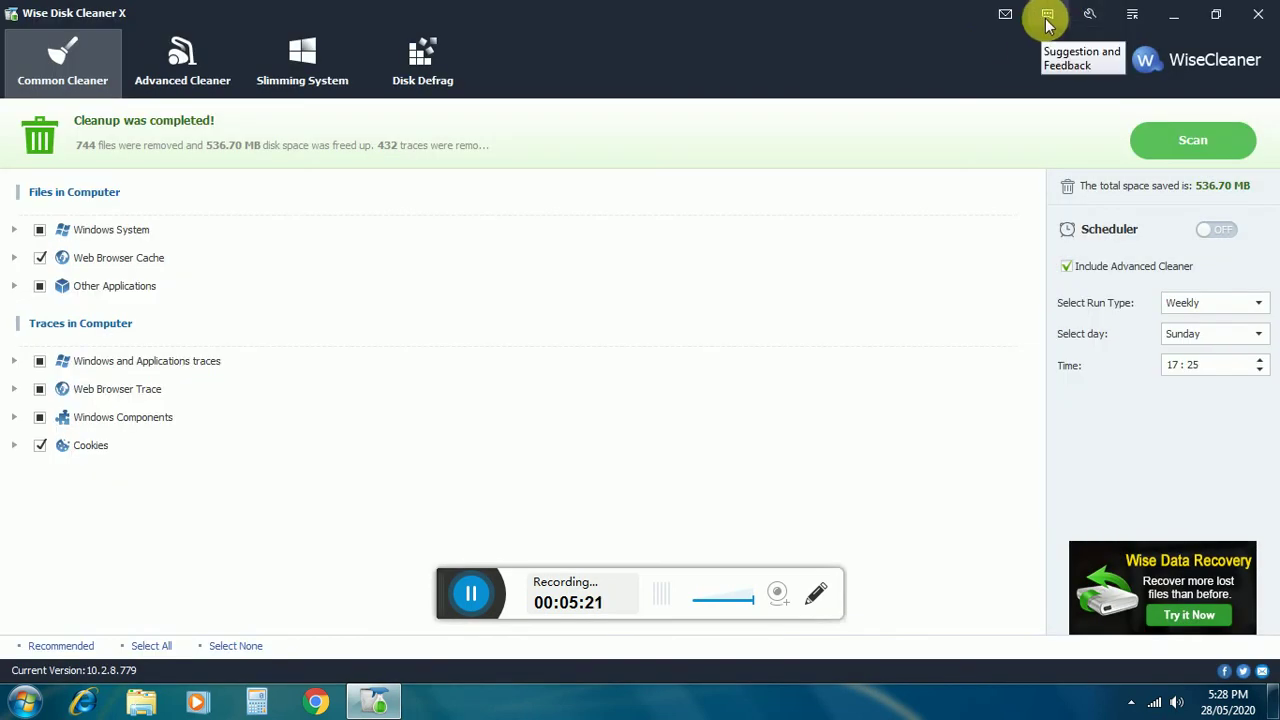
Check for unread program messages and dismiss the notice.
left_click(1004, 28)
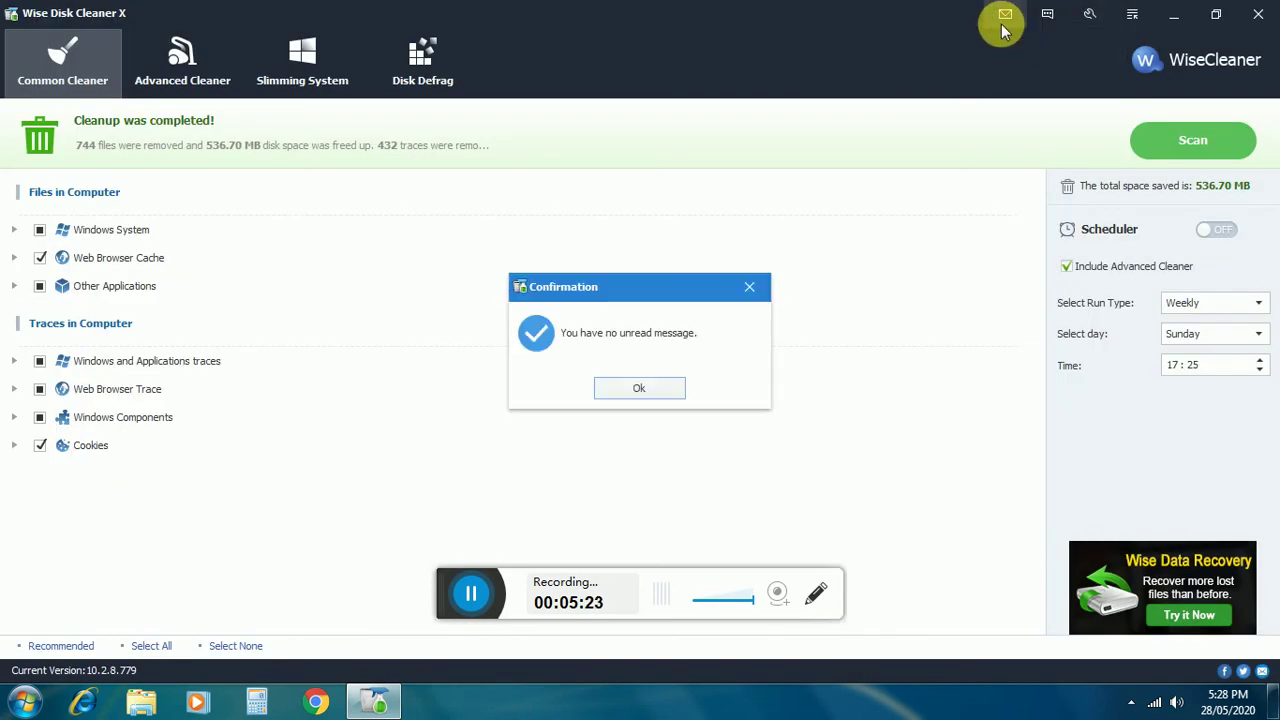
left_click(640, 388)
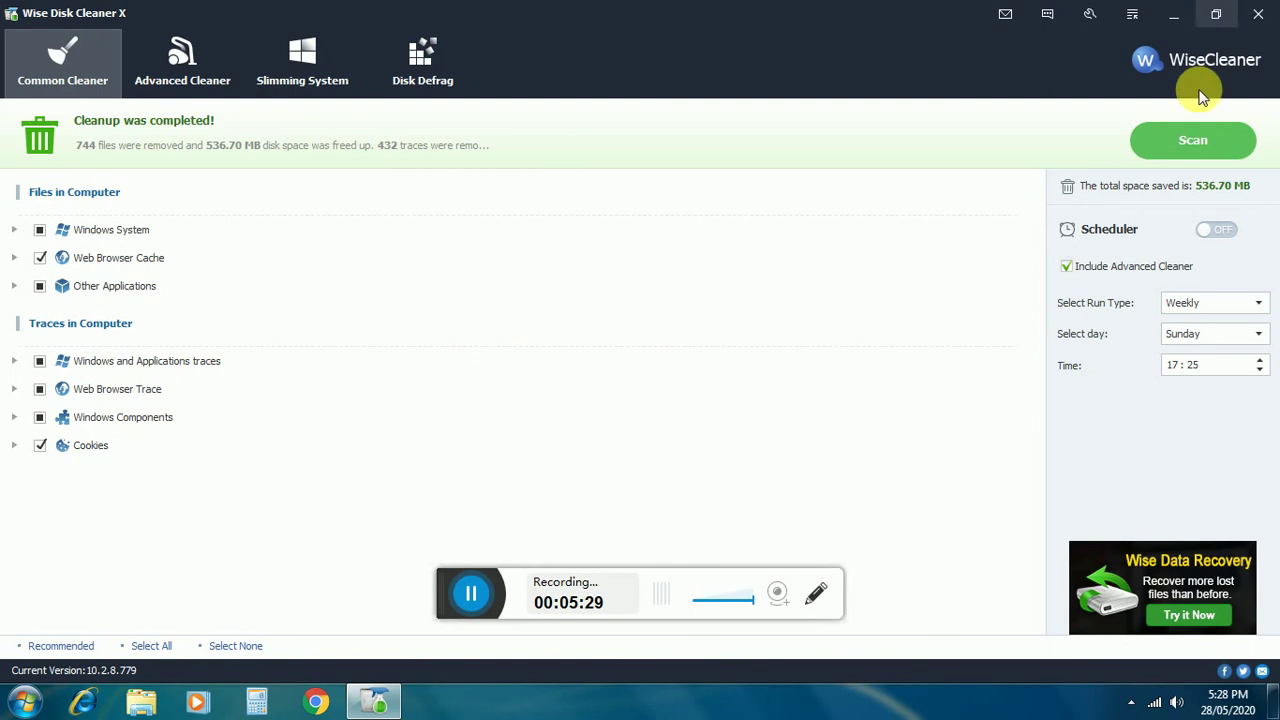
Set the program's update check frequency to Never, save the settings, and minimize the program window.
left_click(1131, 16)
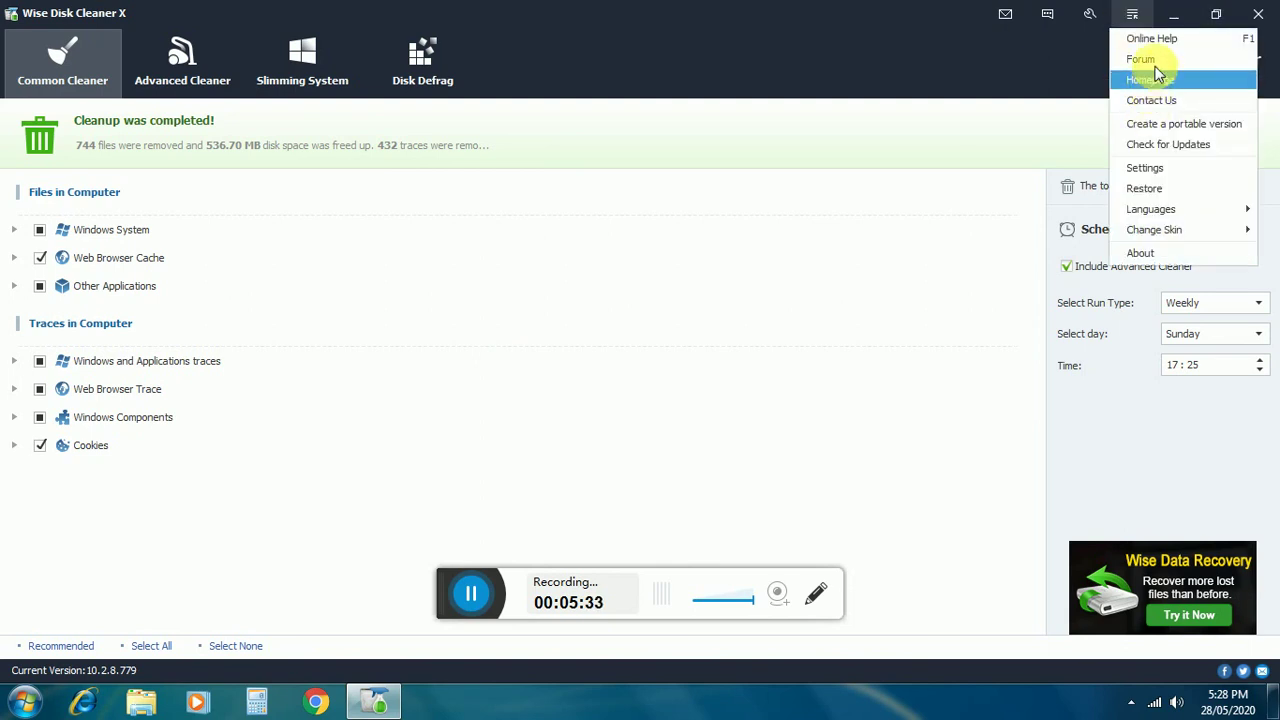
left_click(1167, 169)
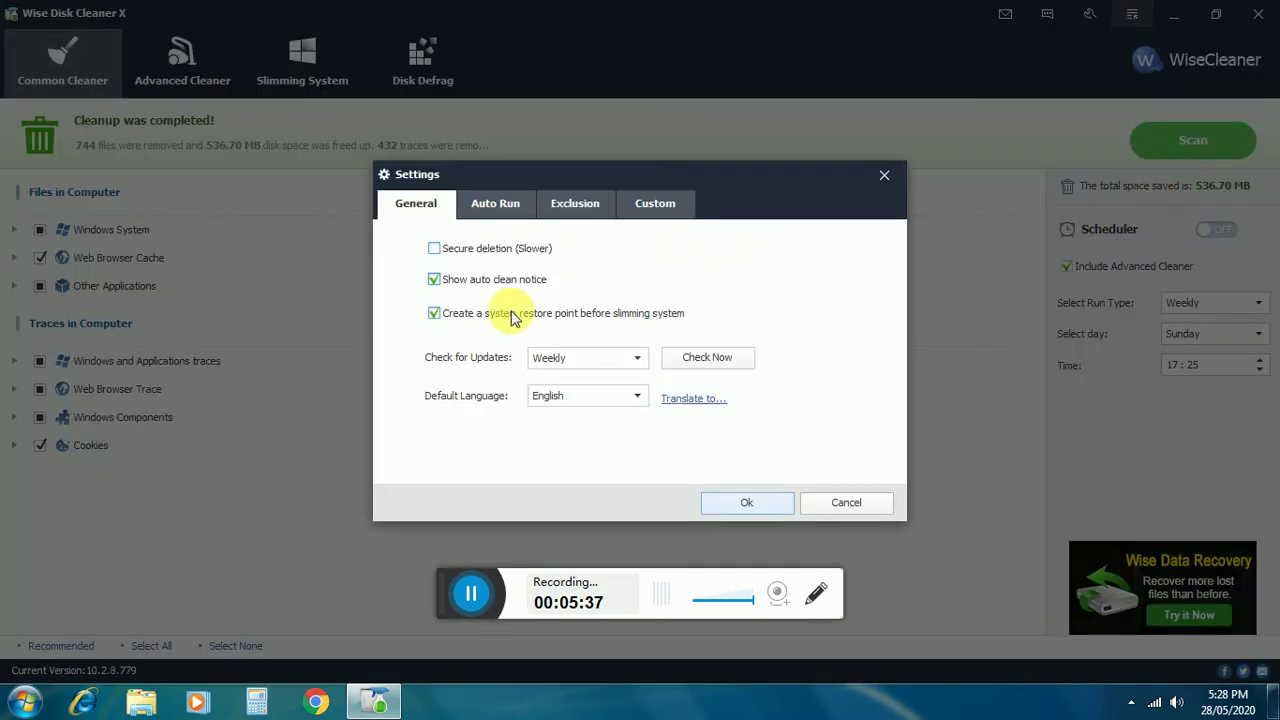
left_click(476, 205)
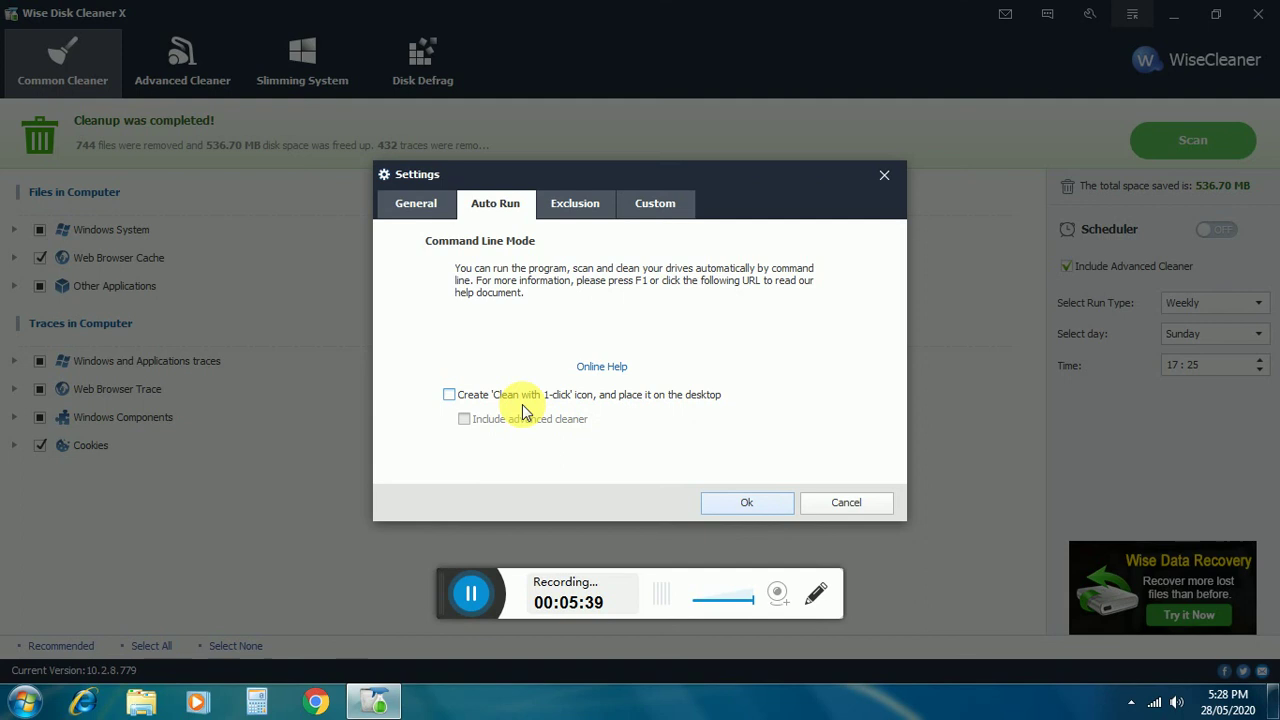
left_click(417, 207)
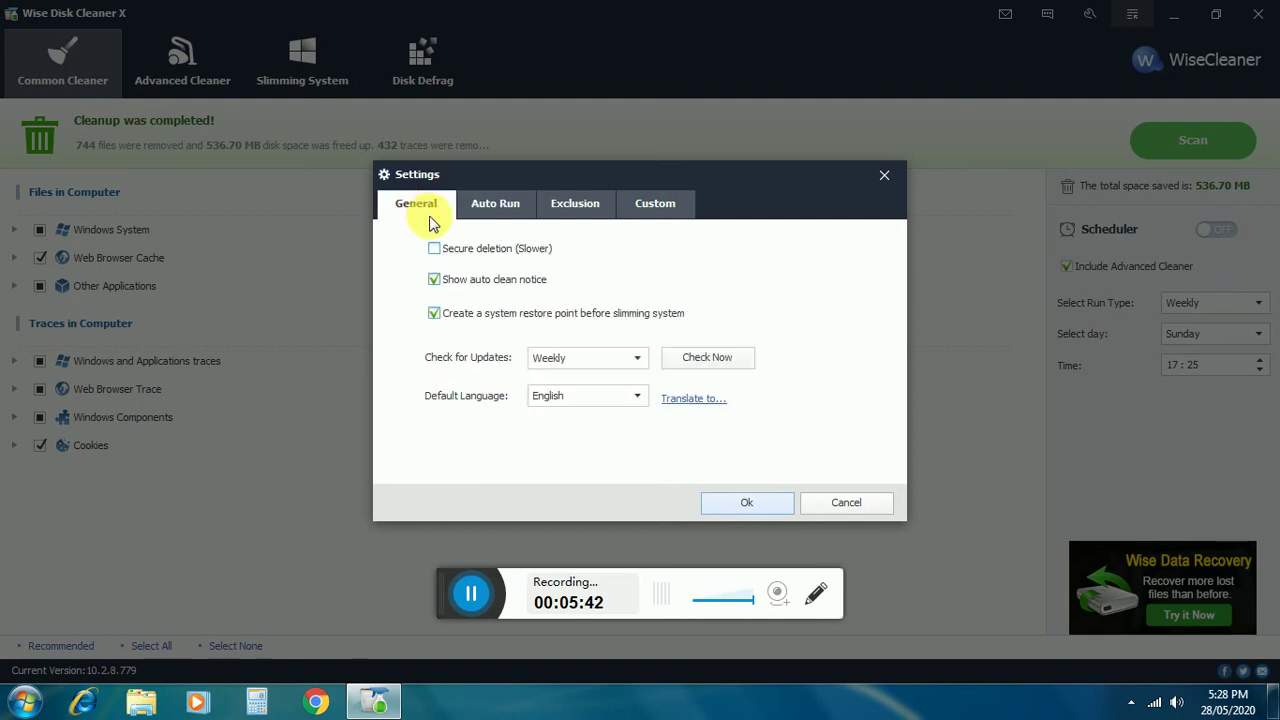
left_click(566, 359)
left_click(590, 377)
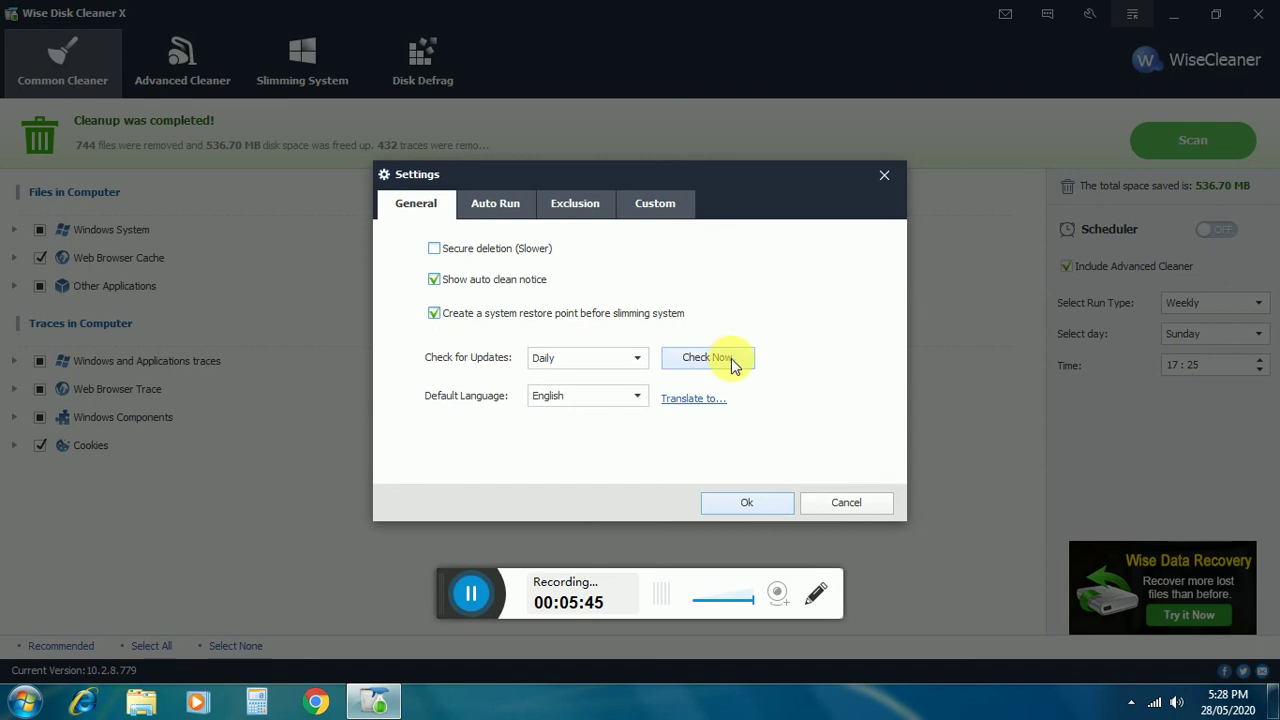
left_click(632, 361)
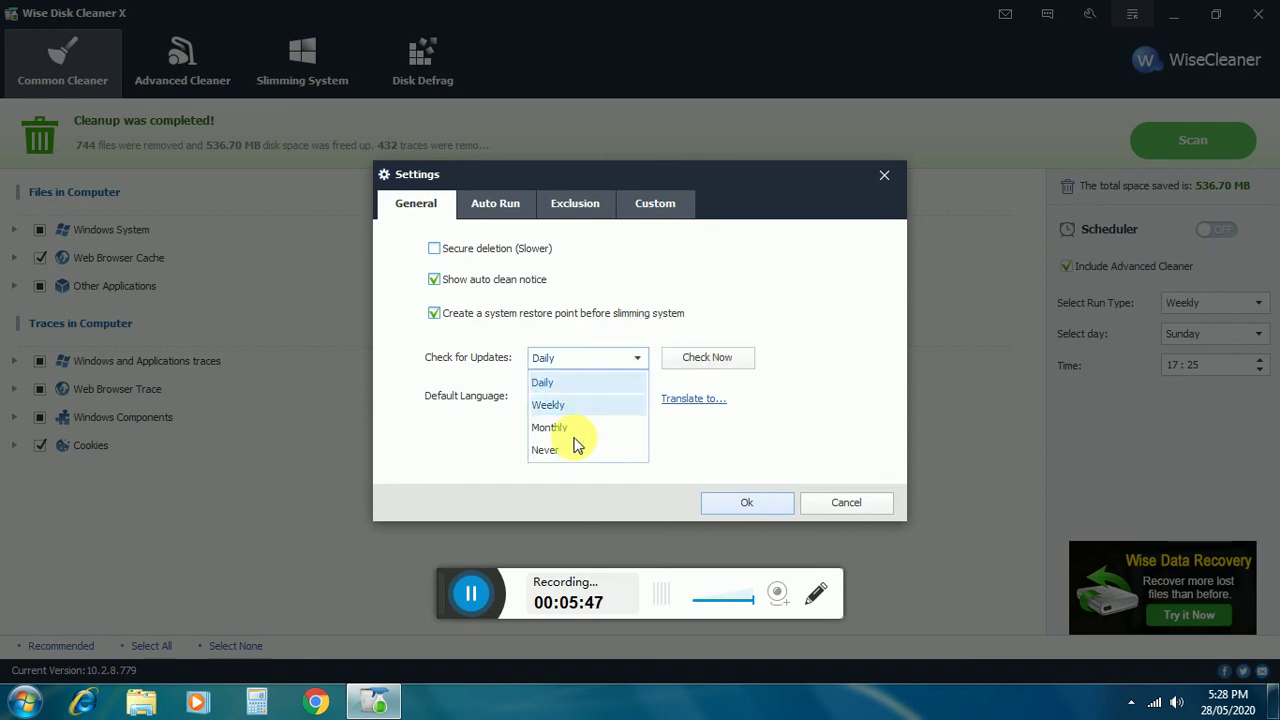
left_click(571, 450)
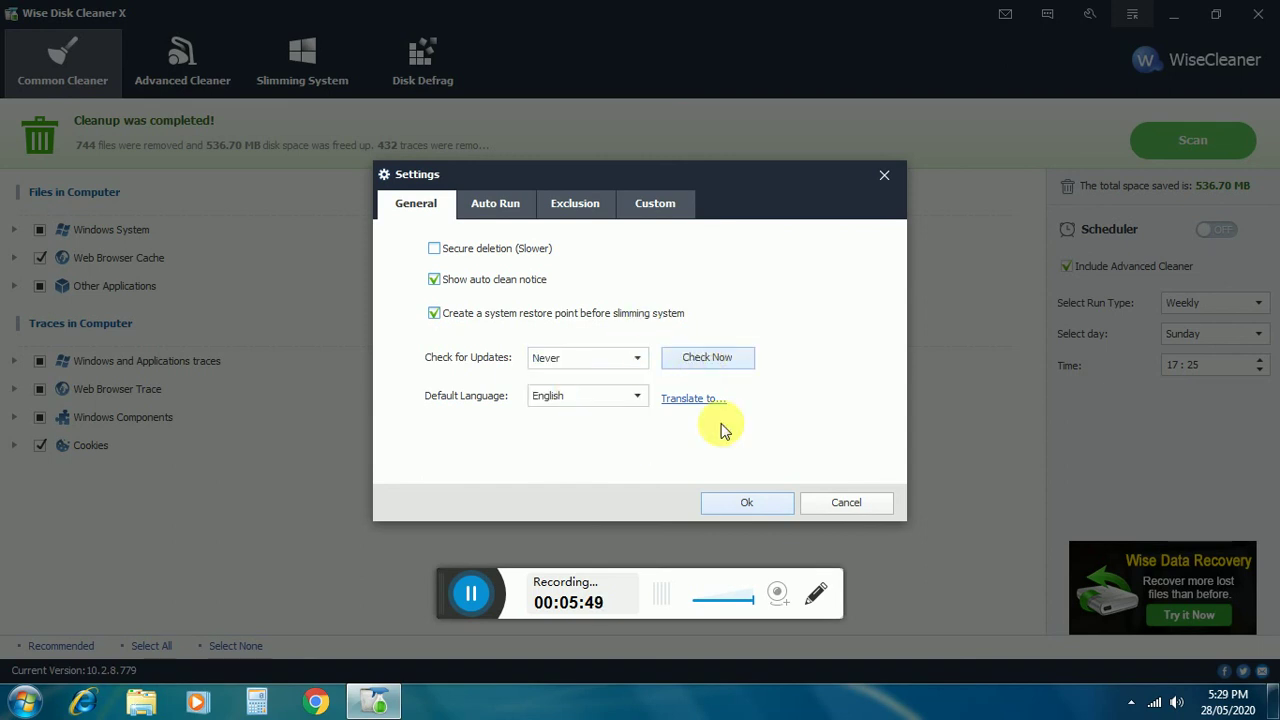
left_click(740, 502)
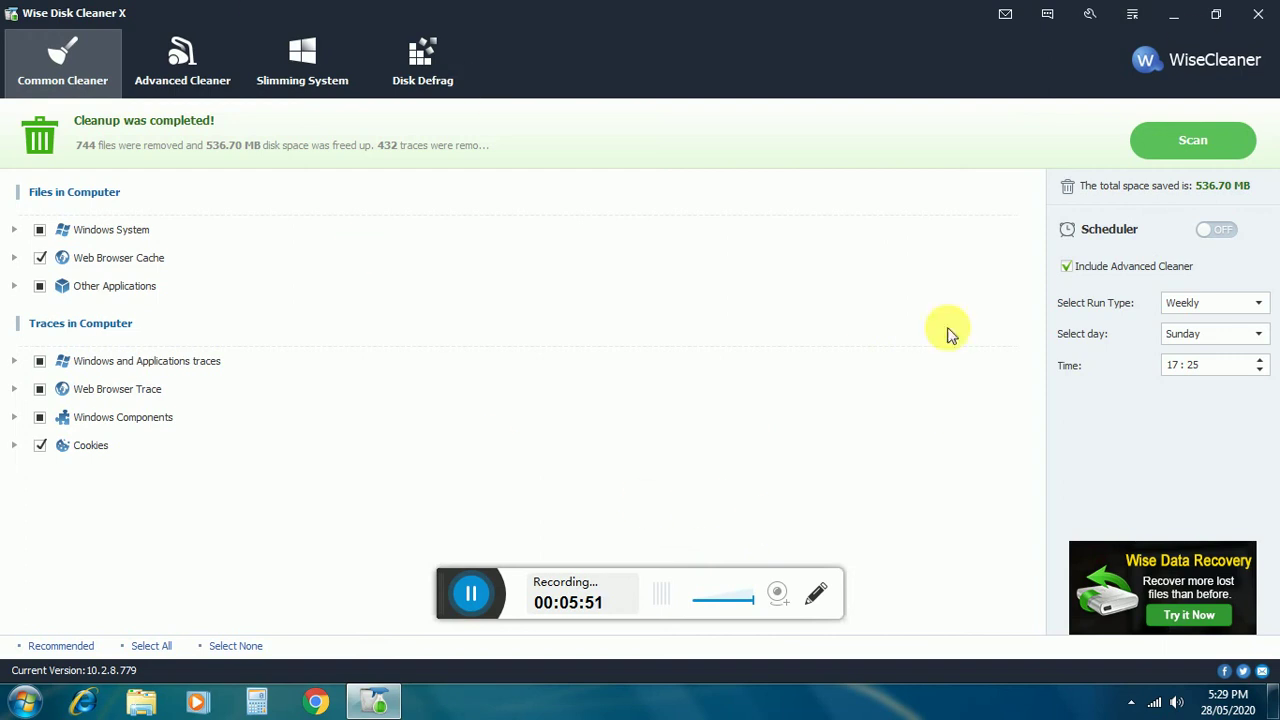
left_click(1175, 16)
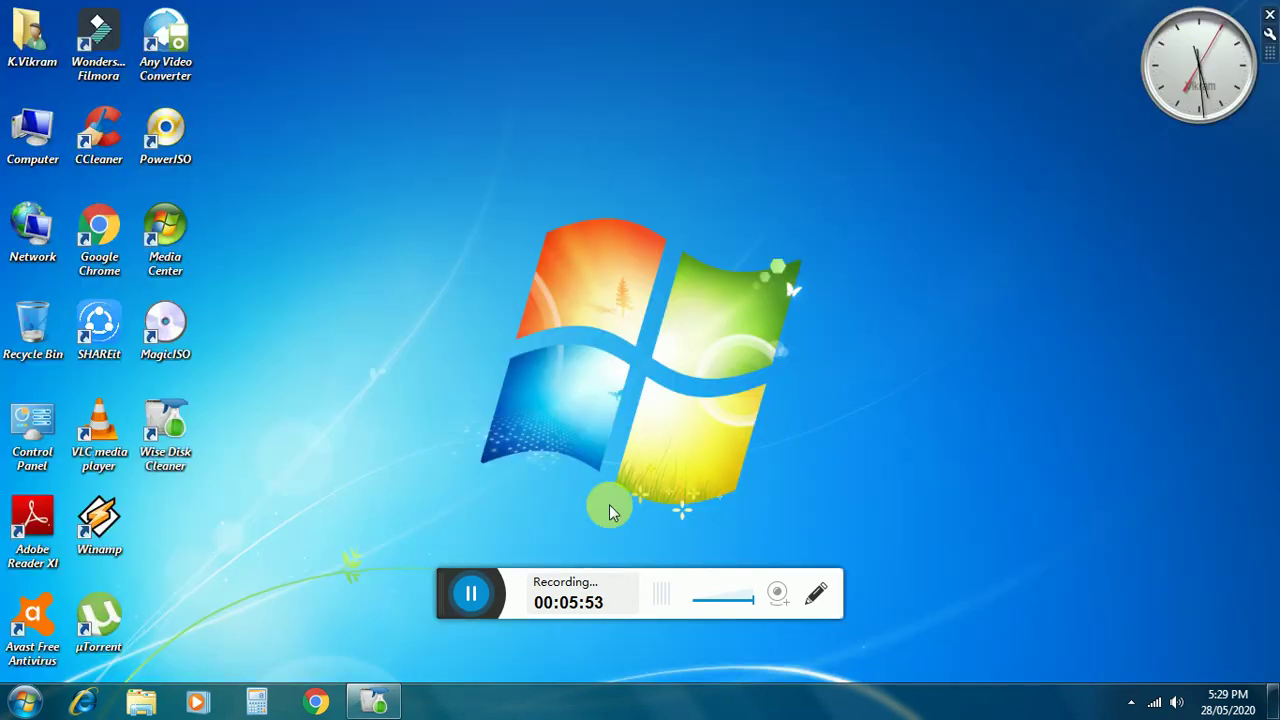
left_click(472, 592)
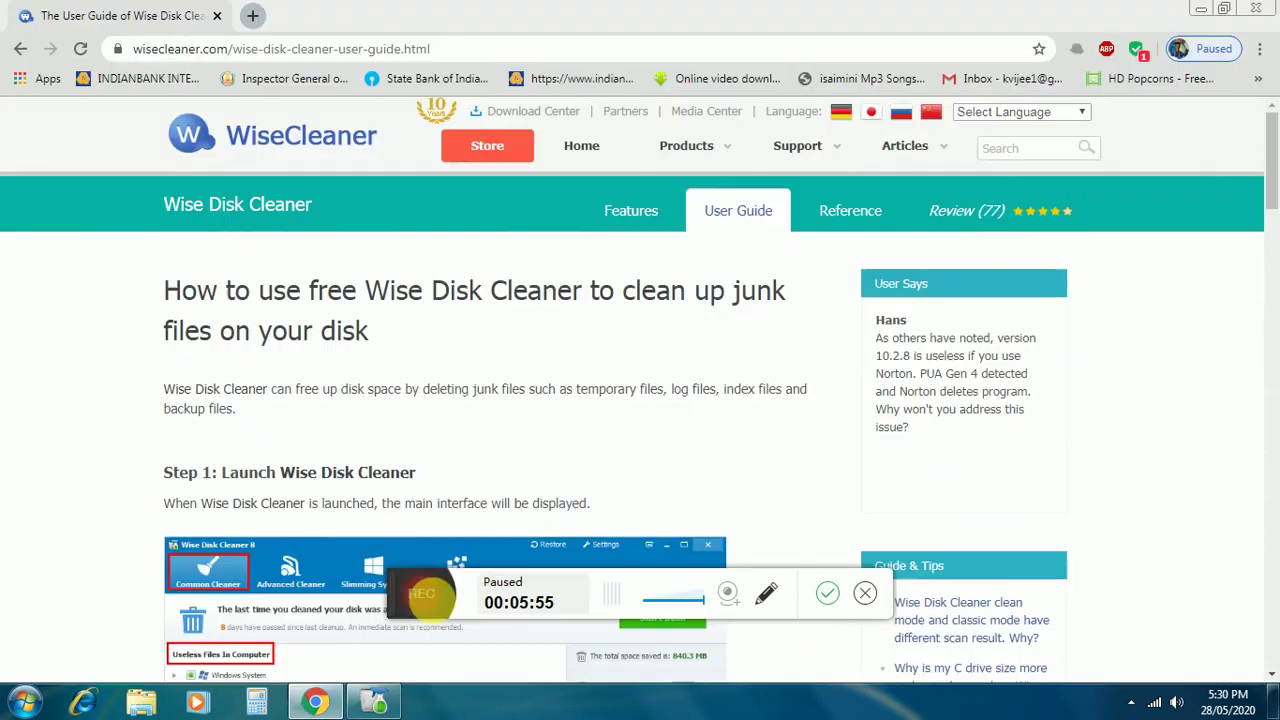
left_click(421, 594)
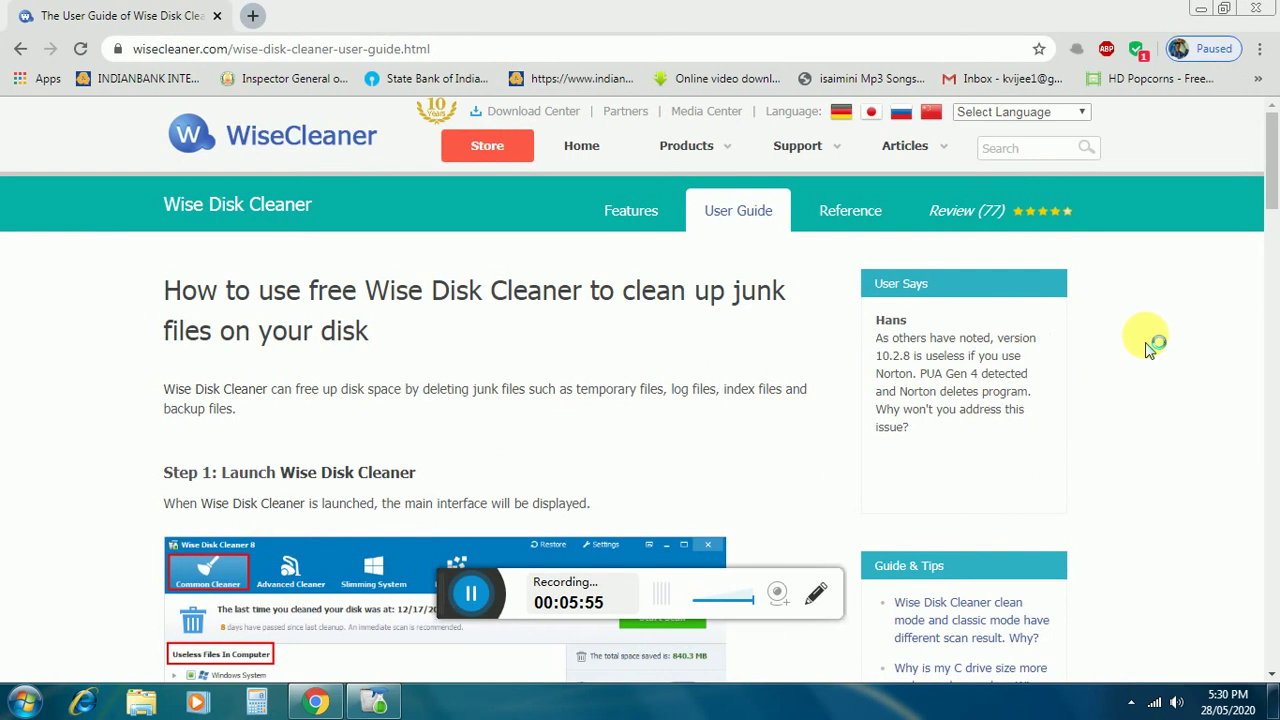
Read the online Wise Disk Cleaner user guide in Chrome, from launching the program to deleting the selected items.
left_click(1117, 342)
scroll(1117, 342, "down", 2)
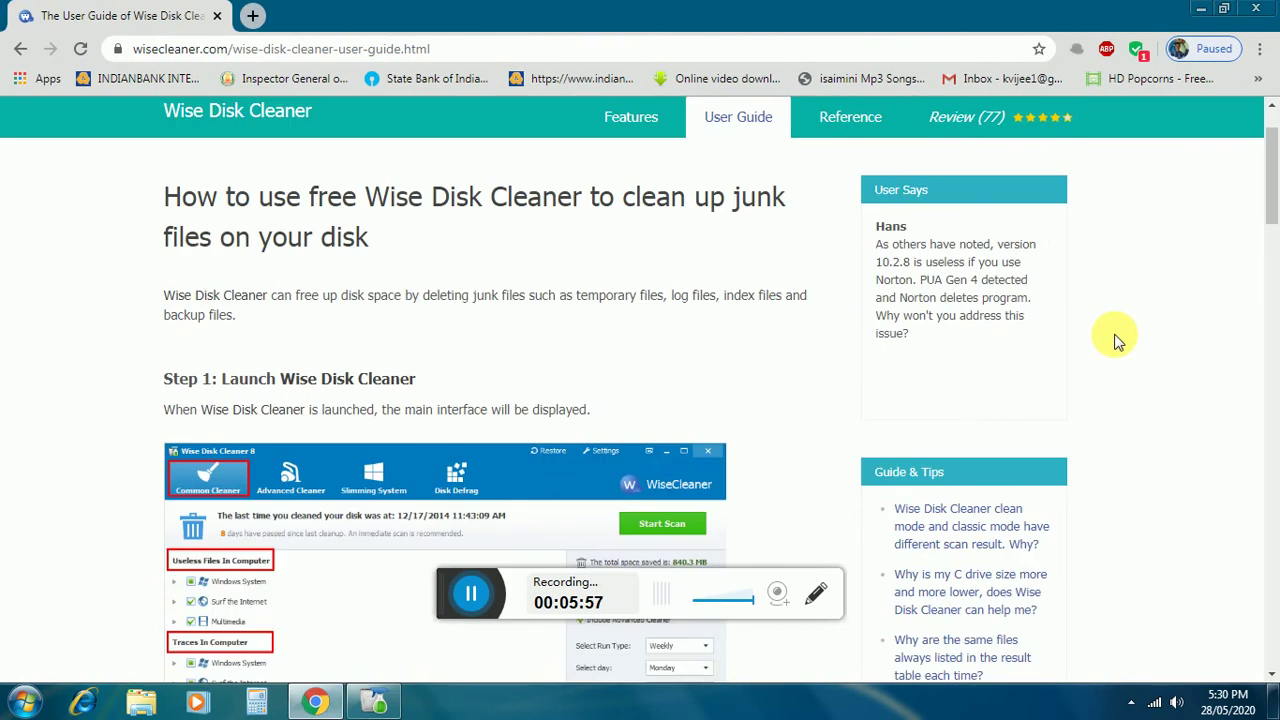
scroll(1117, 342, "down", 3)
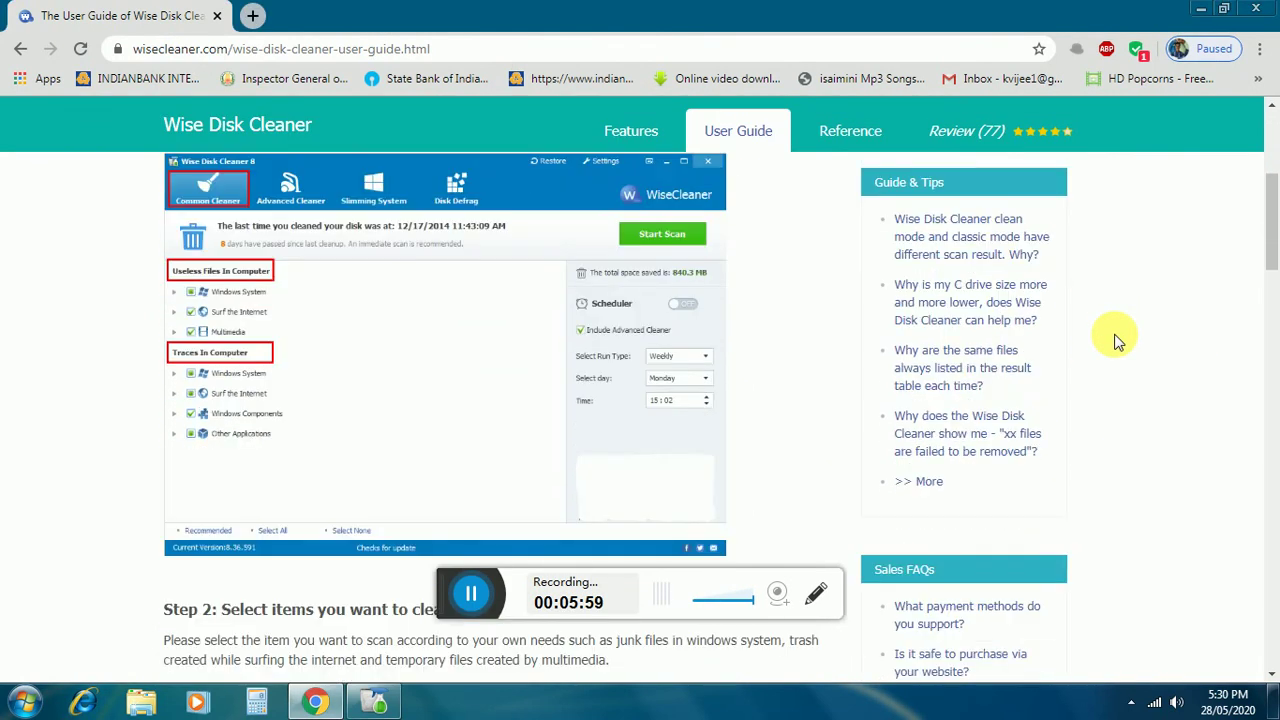
scroll(1117, 342, "down", 2)
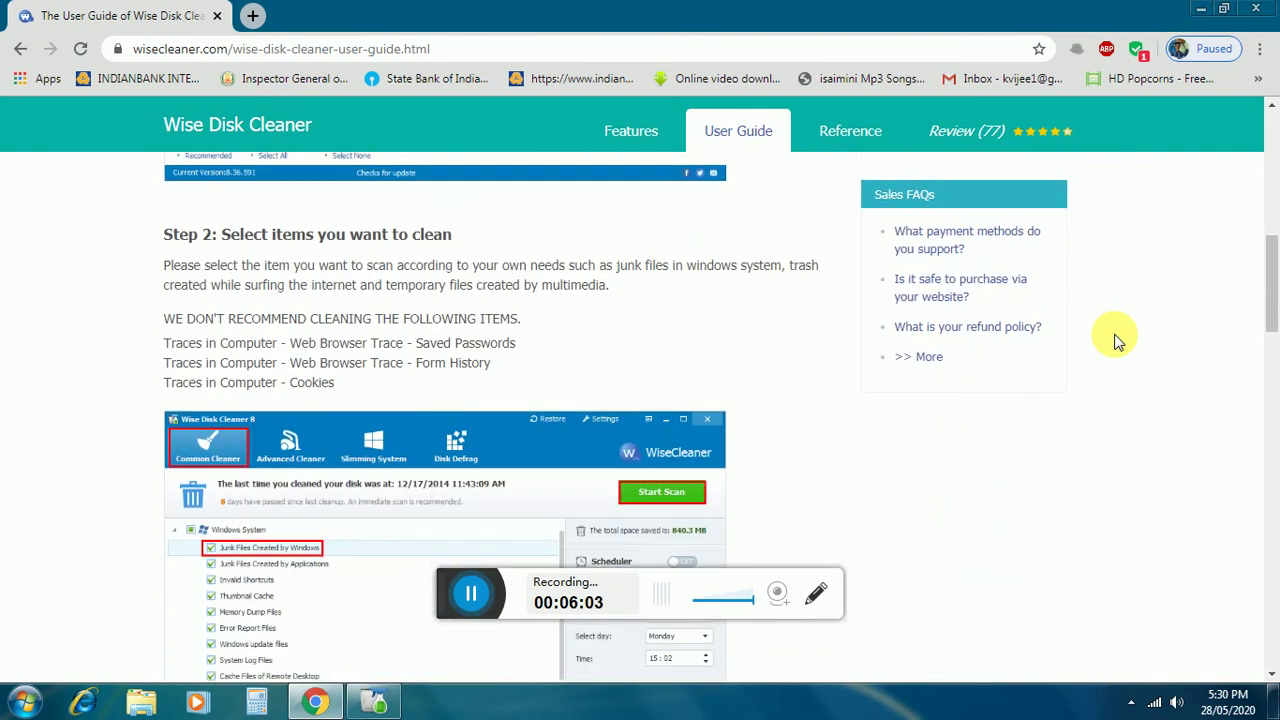
scroll(1117, 342, "down", 1)
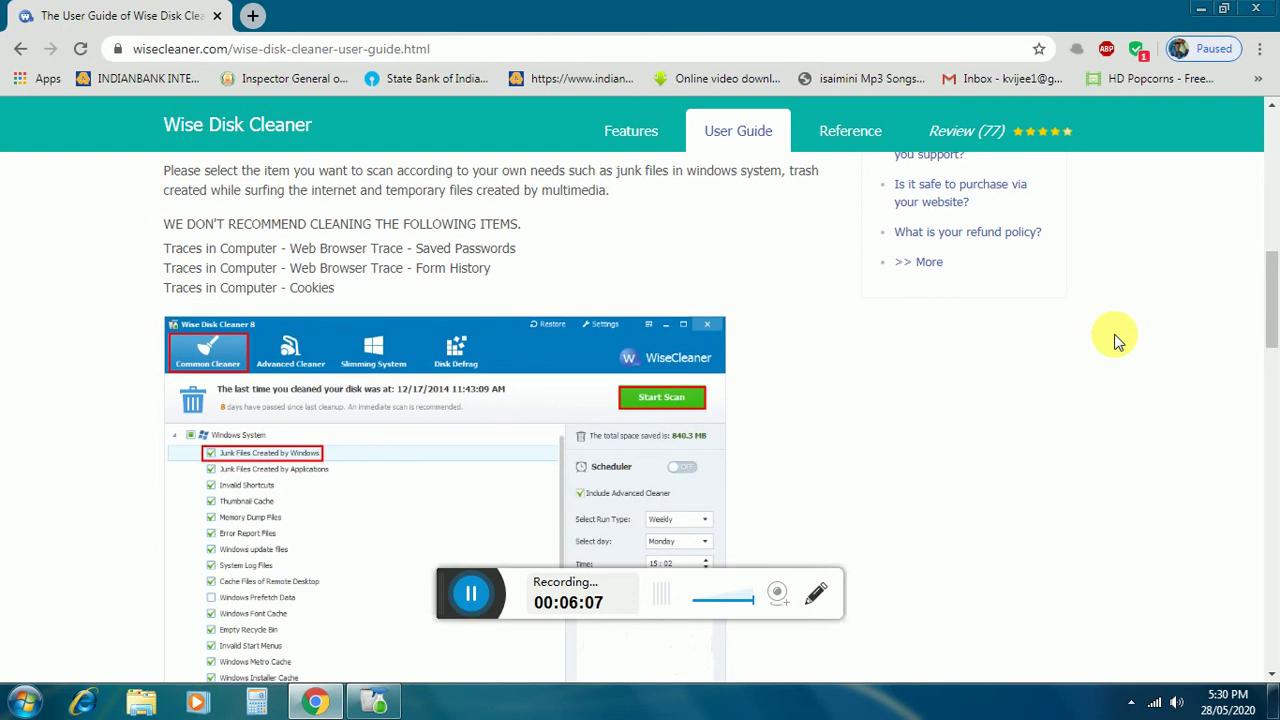
scroll(1117, 342, "down", 1)
scroll(1117, 342, "down", 1)
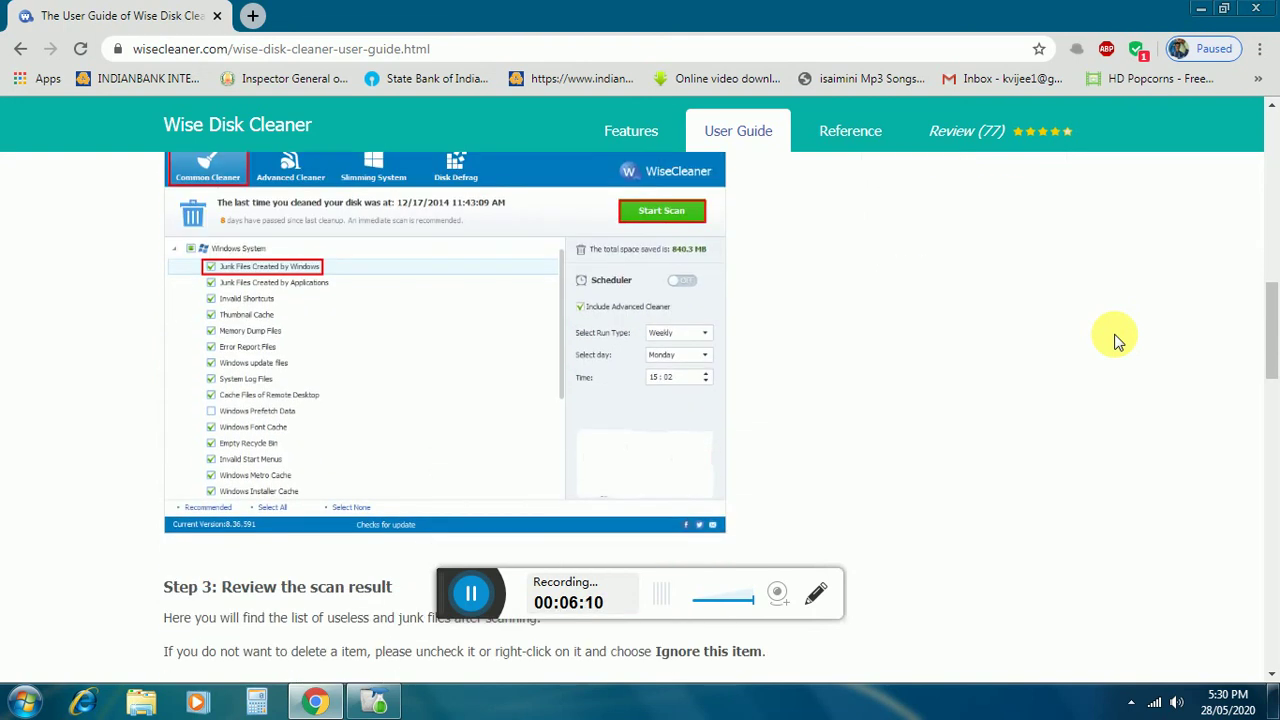
scroll(1117, 342, "down", 1)
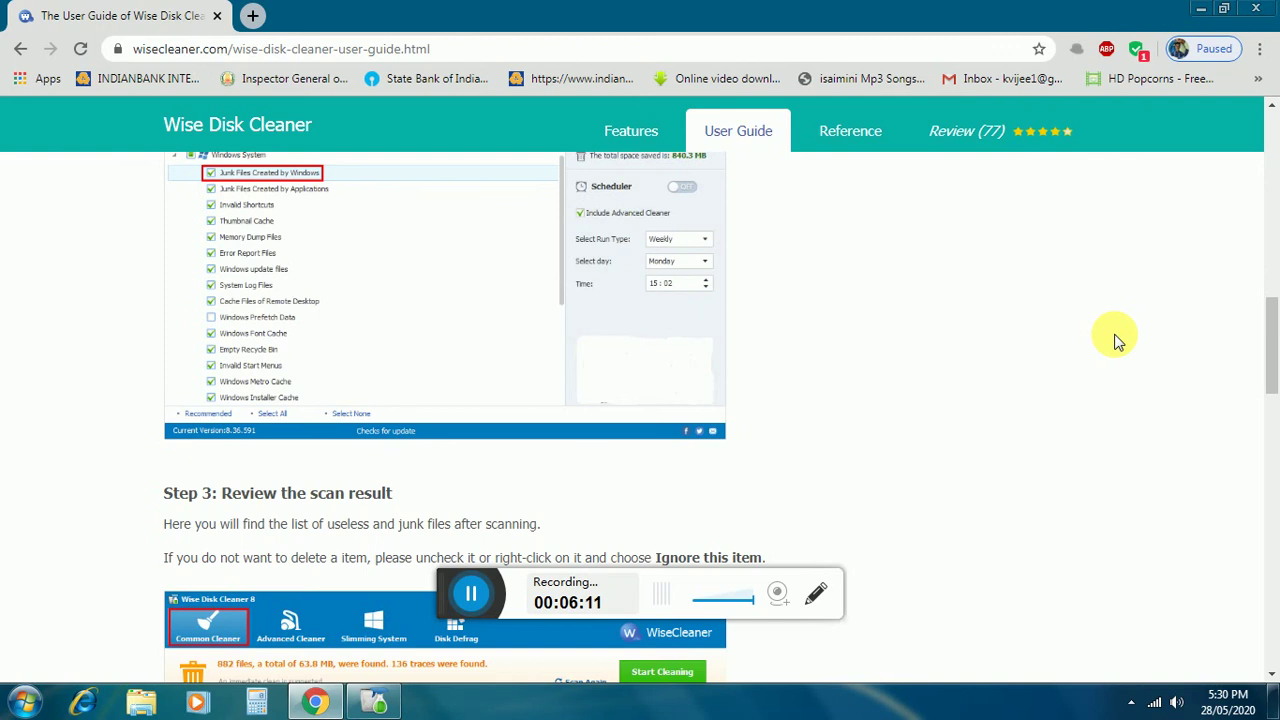
scroll(1117, 342, "down", 1)
scroll(1117, 342, "down", 2)
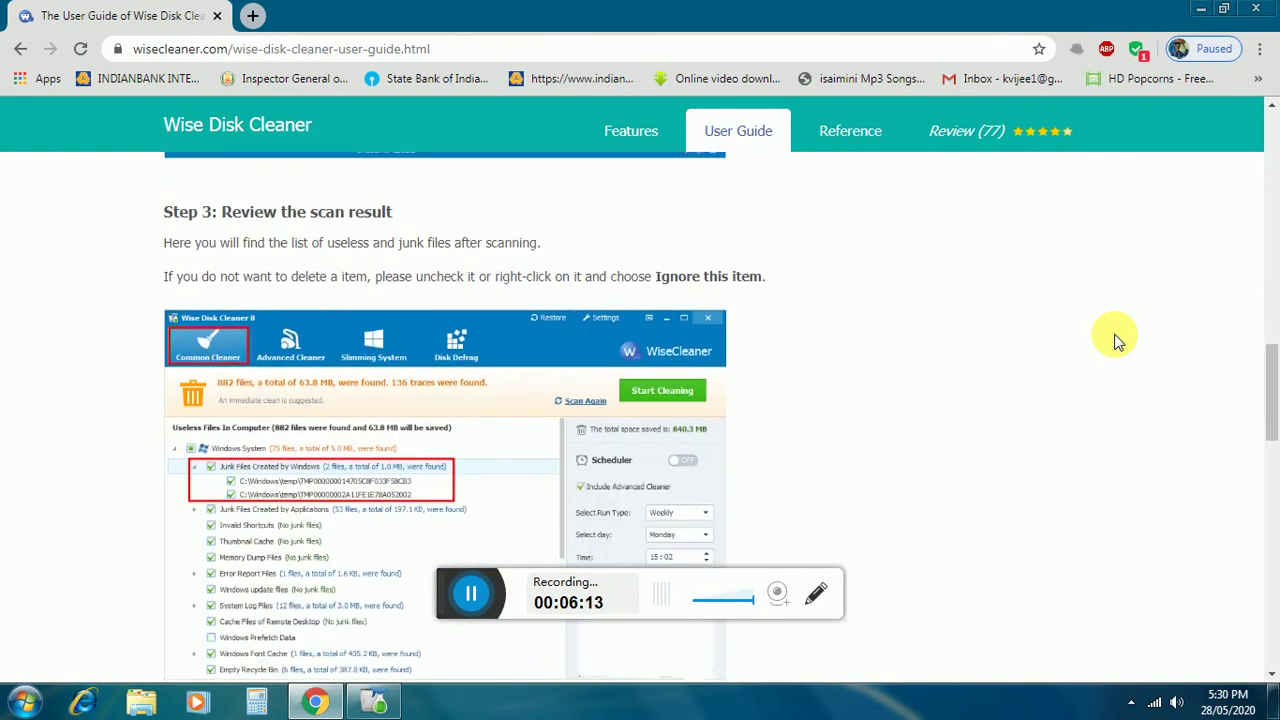
scroll(1117, 342, "down", 2)
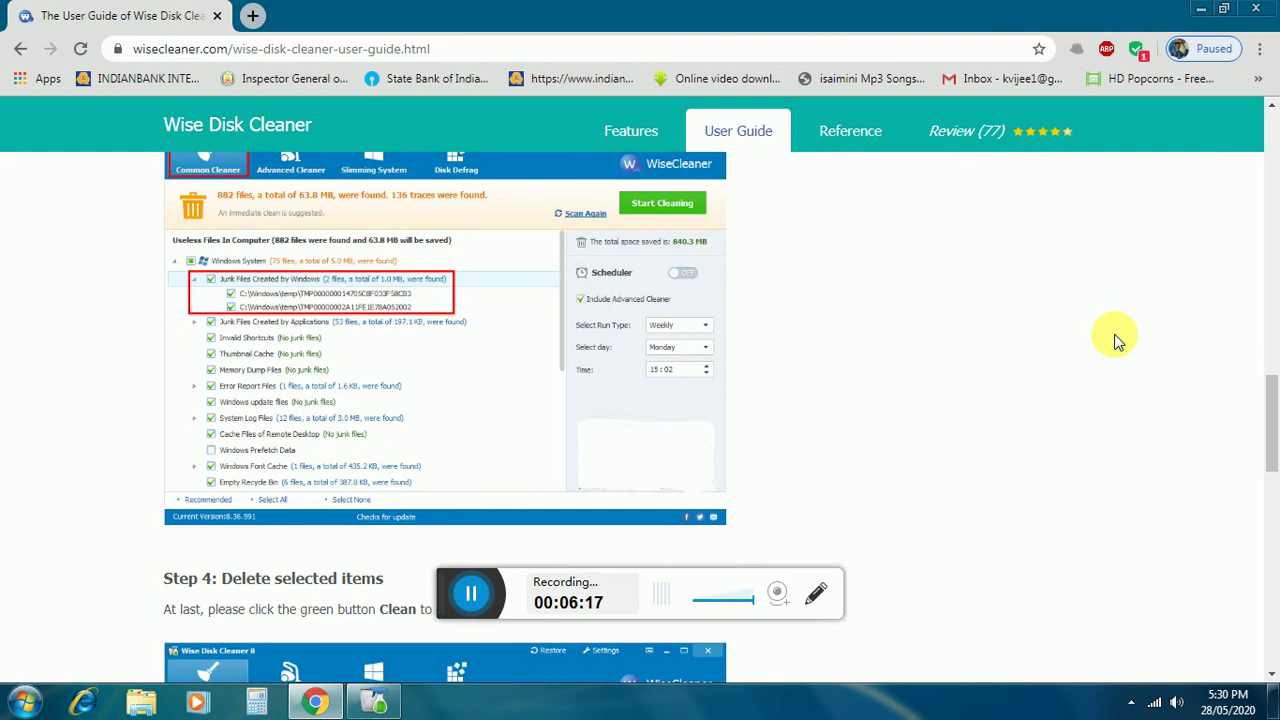
scroll(1117, 342, "down", 2)
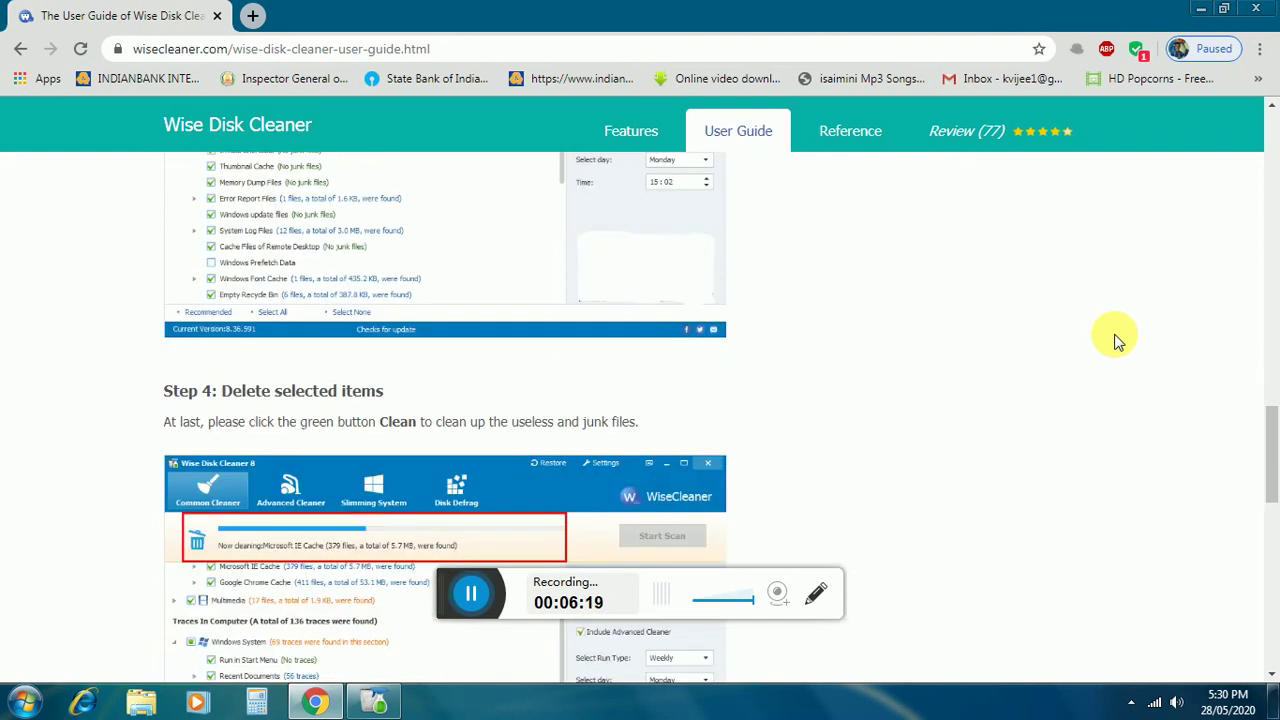
scroll(1117, 342, "down", 2)
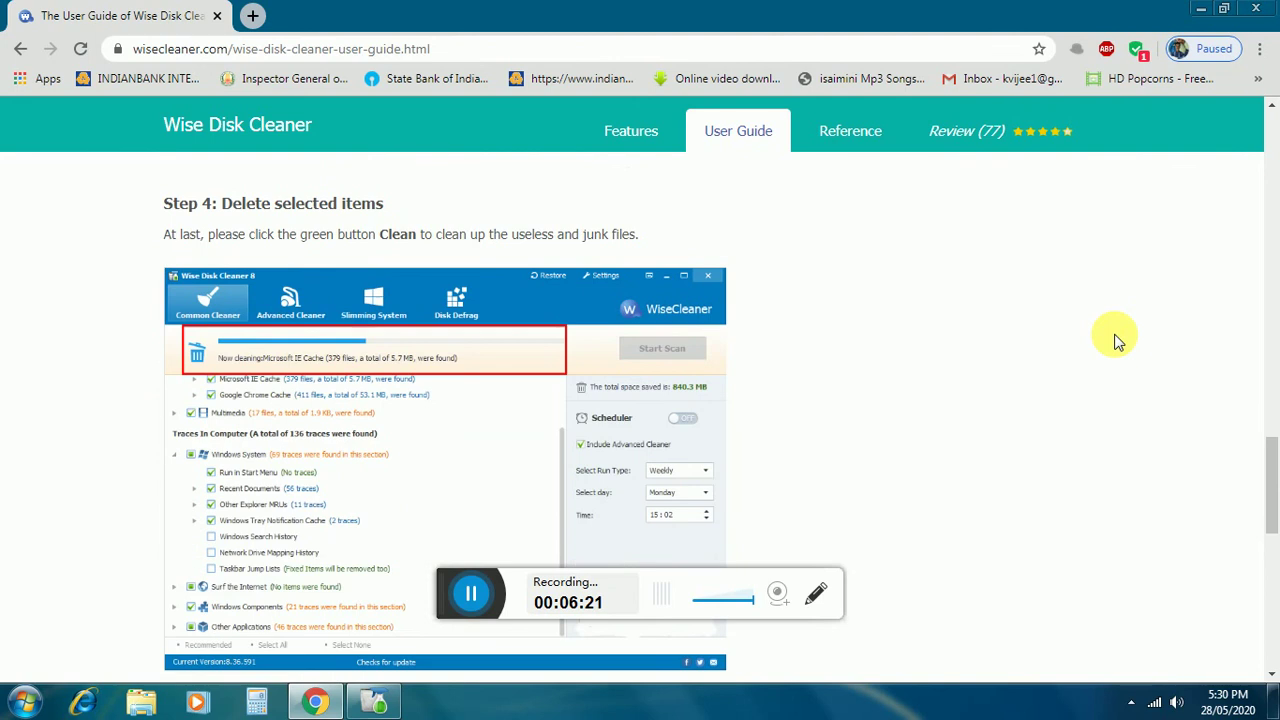
scroll(1117, 342, "down", 1)
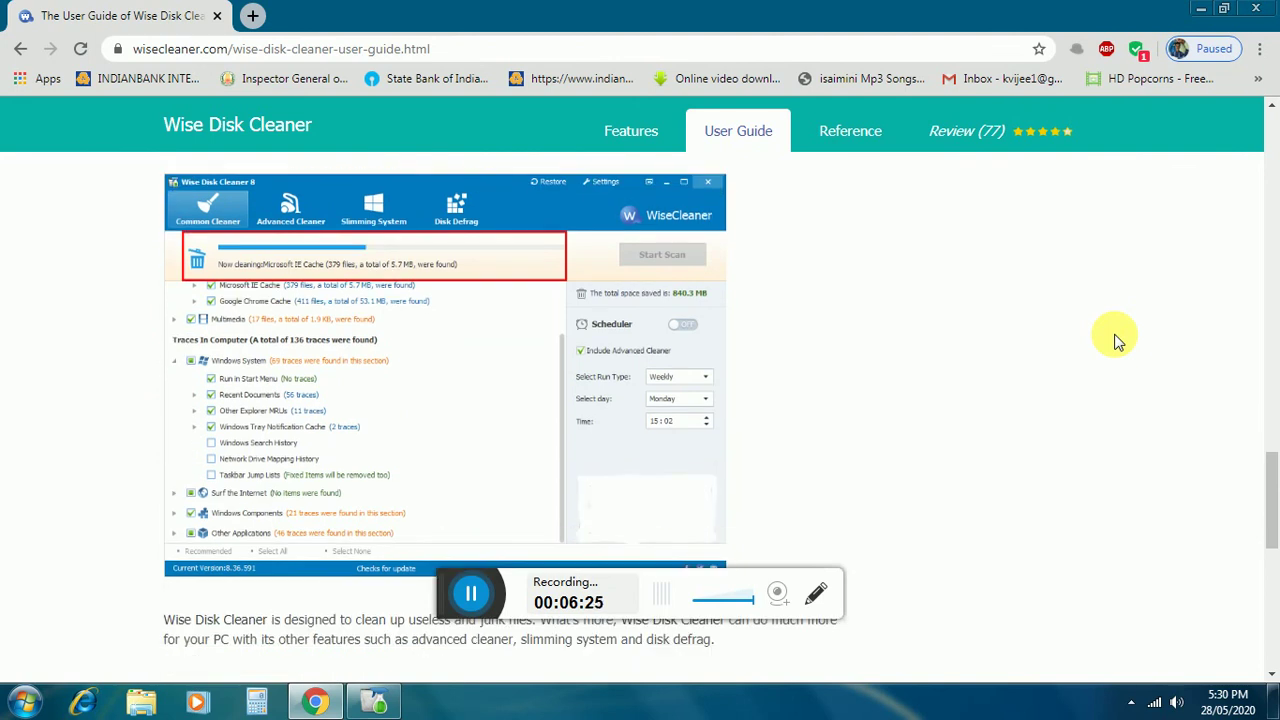
scroll(1117, 342, "down", 2)
scroll(1117, 342, "down", 2)
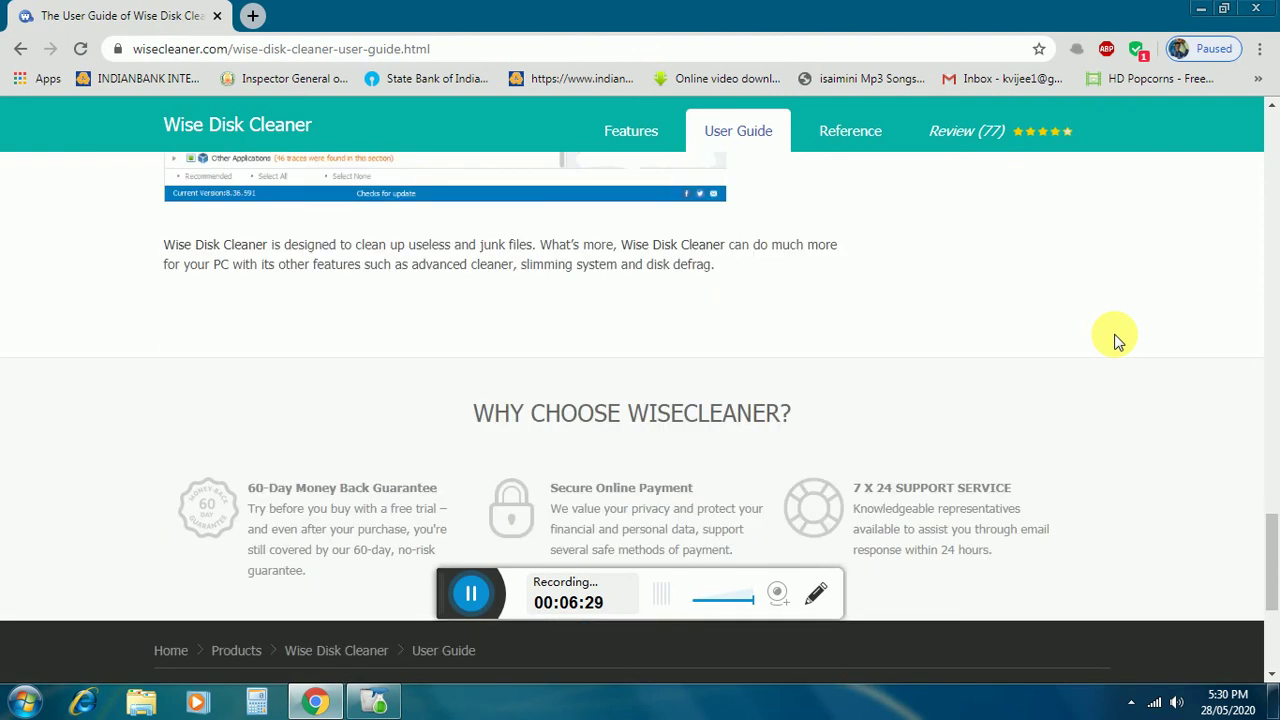
scroll(1117, 342, "down", 3)
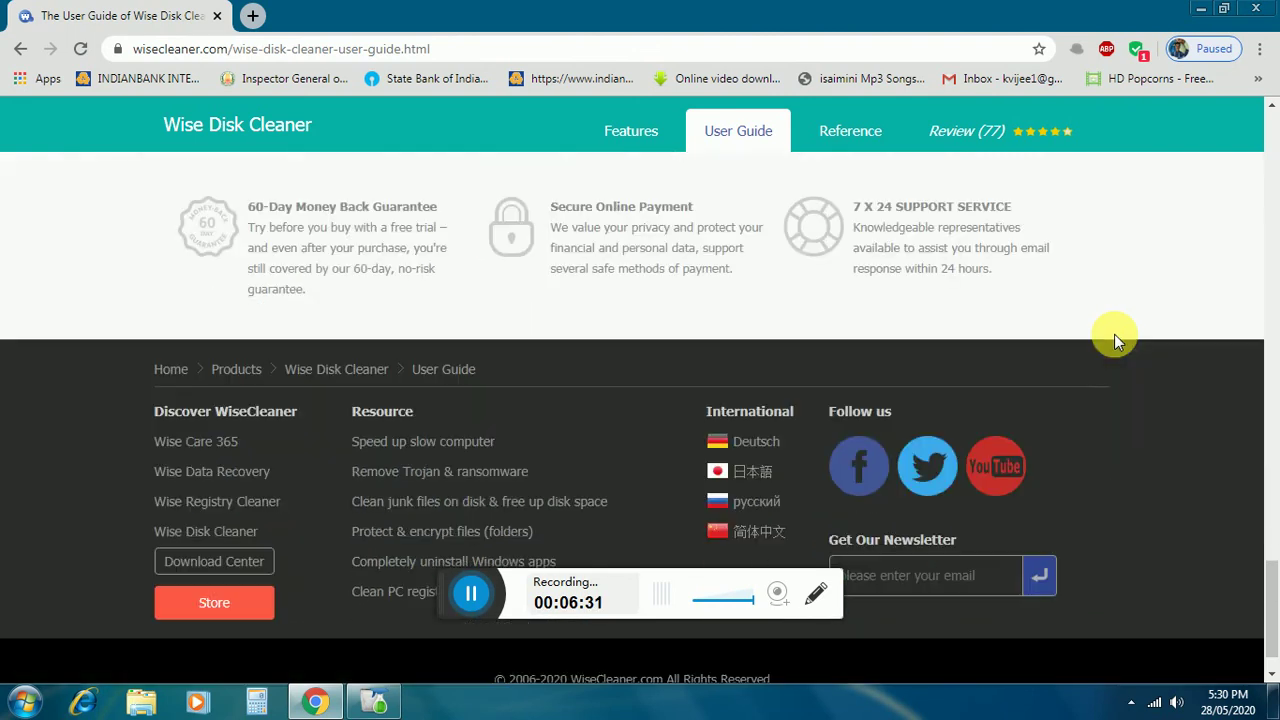
scroll(1117, 342, "up", 3)
scroll(1117, 342, "up", 10)
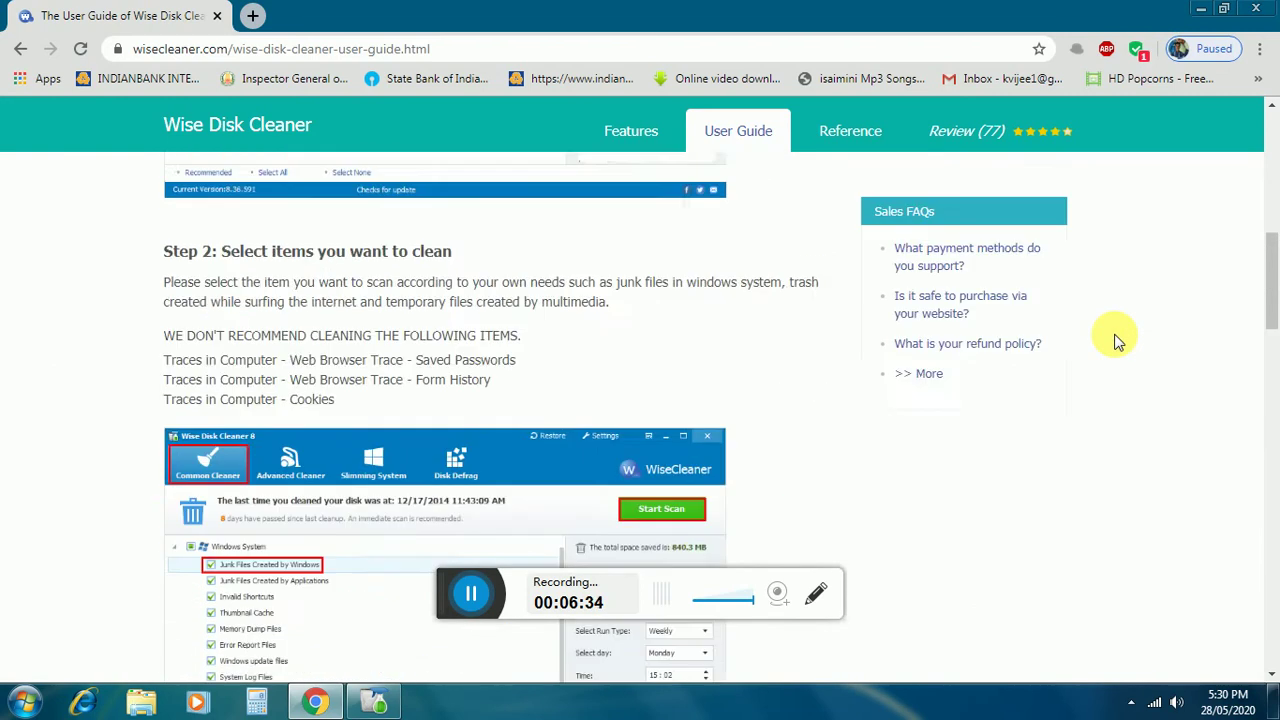
scroll(1117, 342, "up", 6)
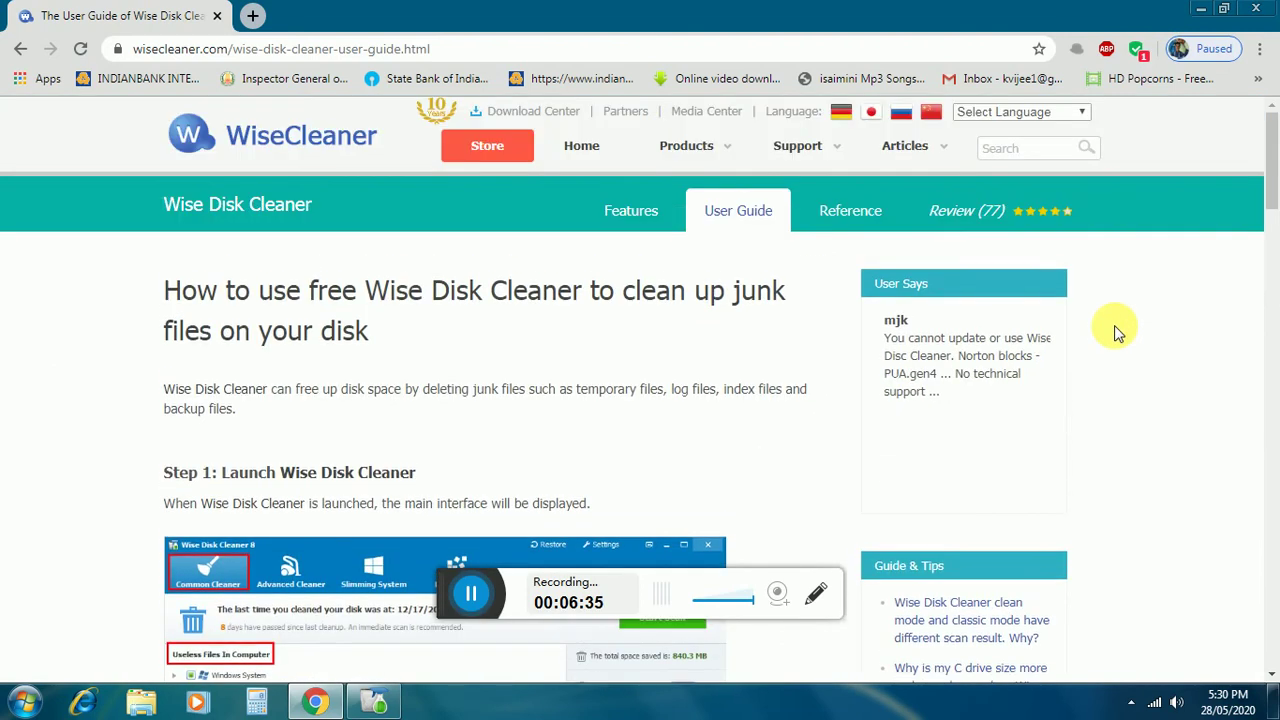
Open the Wise Disk Cleaner Features page and read its descriptions of cleaning, privacy, defragmenting, scheduling and CPU usage.
left_click(630, 210)
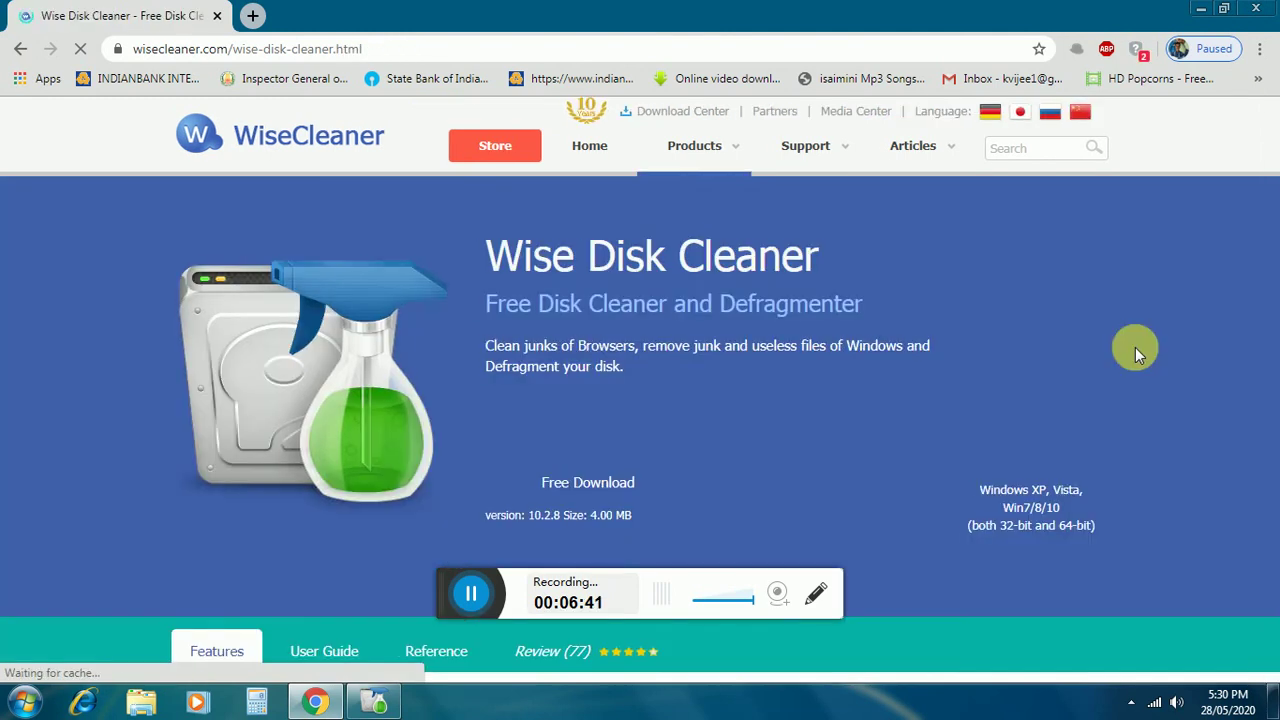
scroll(1133, 350, "down", 1)
scroll(1129, 349, "down", 2)
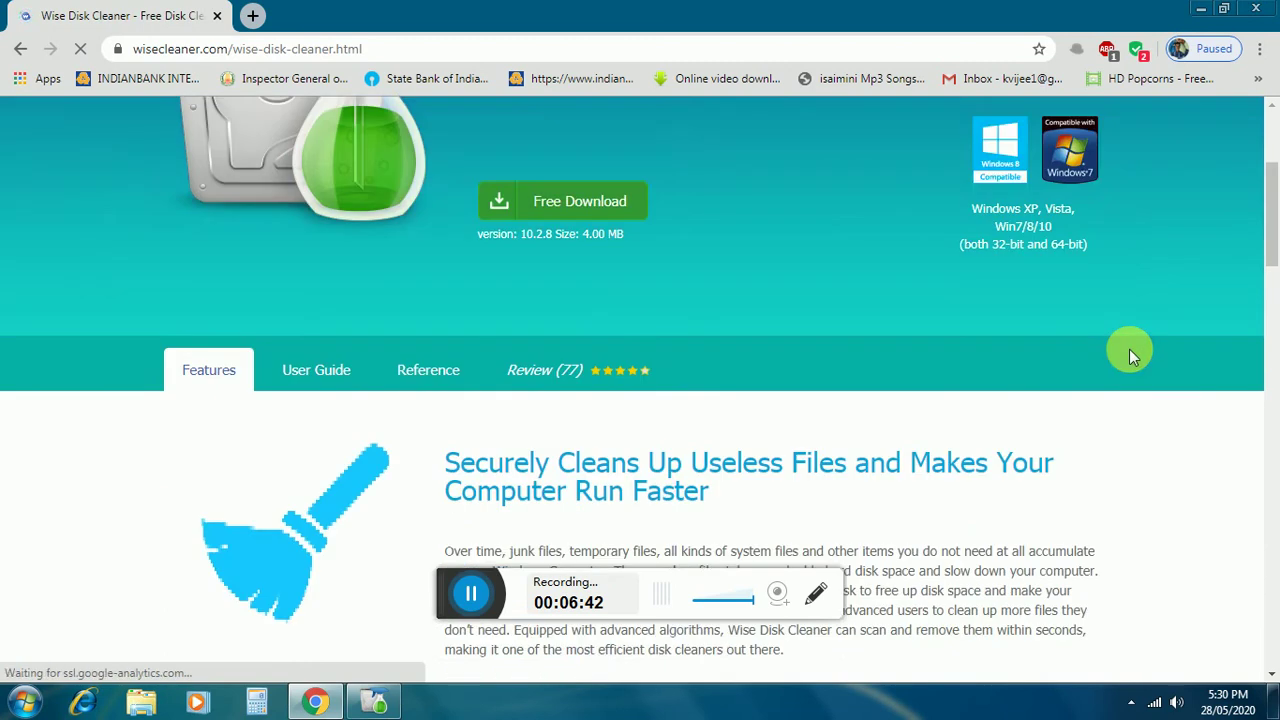
scroll(1129, 349, "down", 1)
scroll(1128, 350, "down", 1)
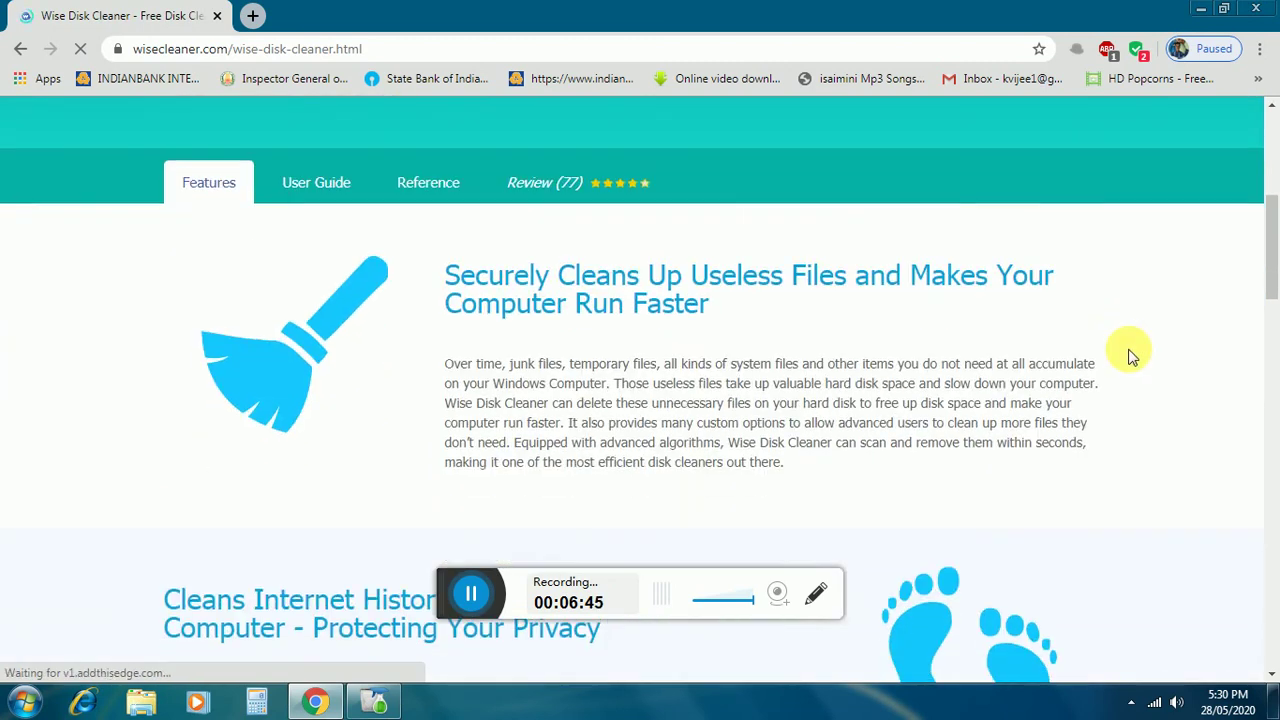
scroll(1191, 305, "down", 1)
scroll(1270, 312, "down", 5)
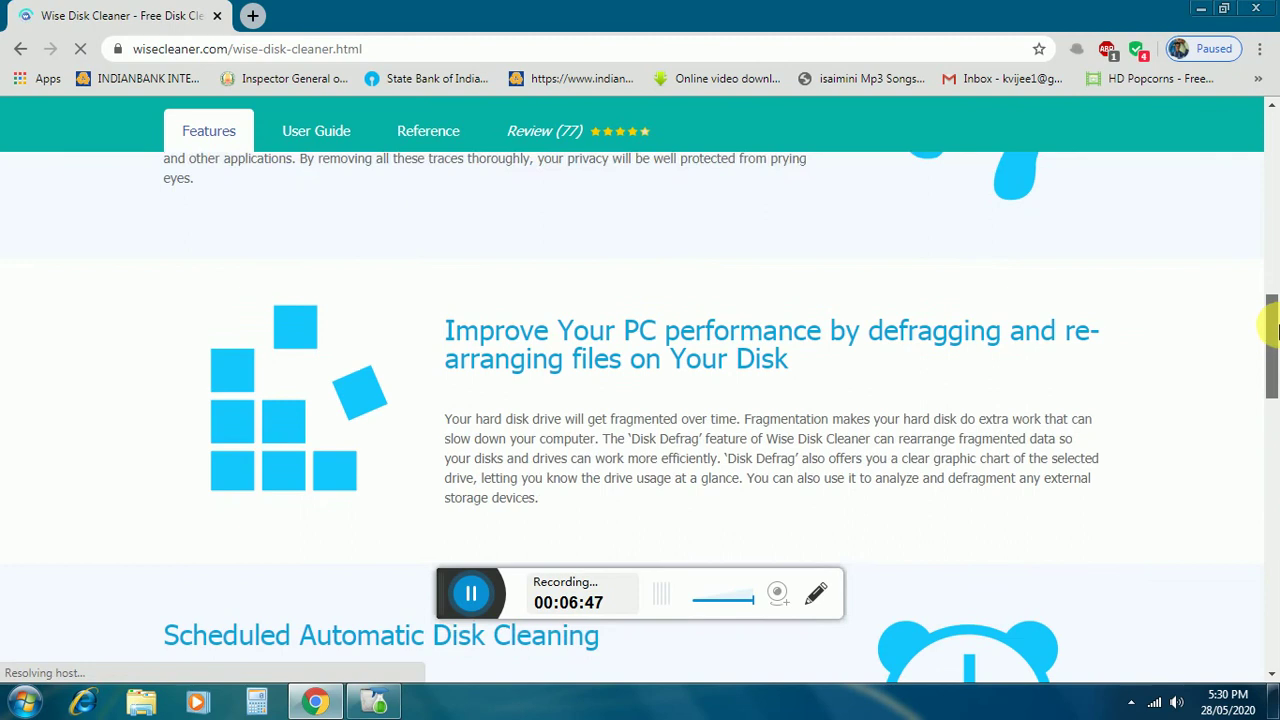
scroll(1015, 330, "down", 3)
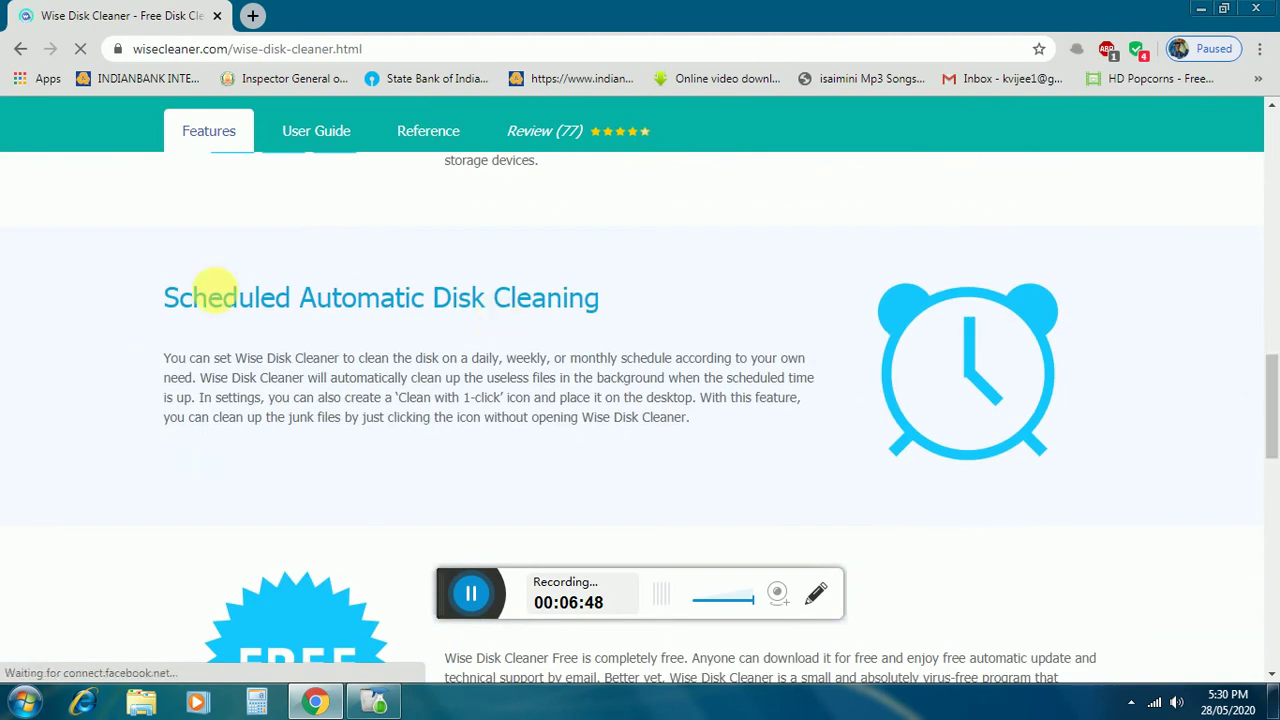
scroll(1018, 335, "down", 3)
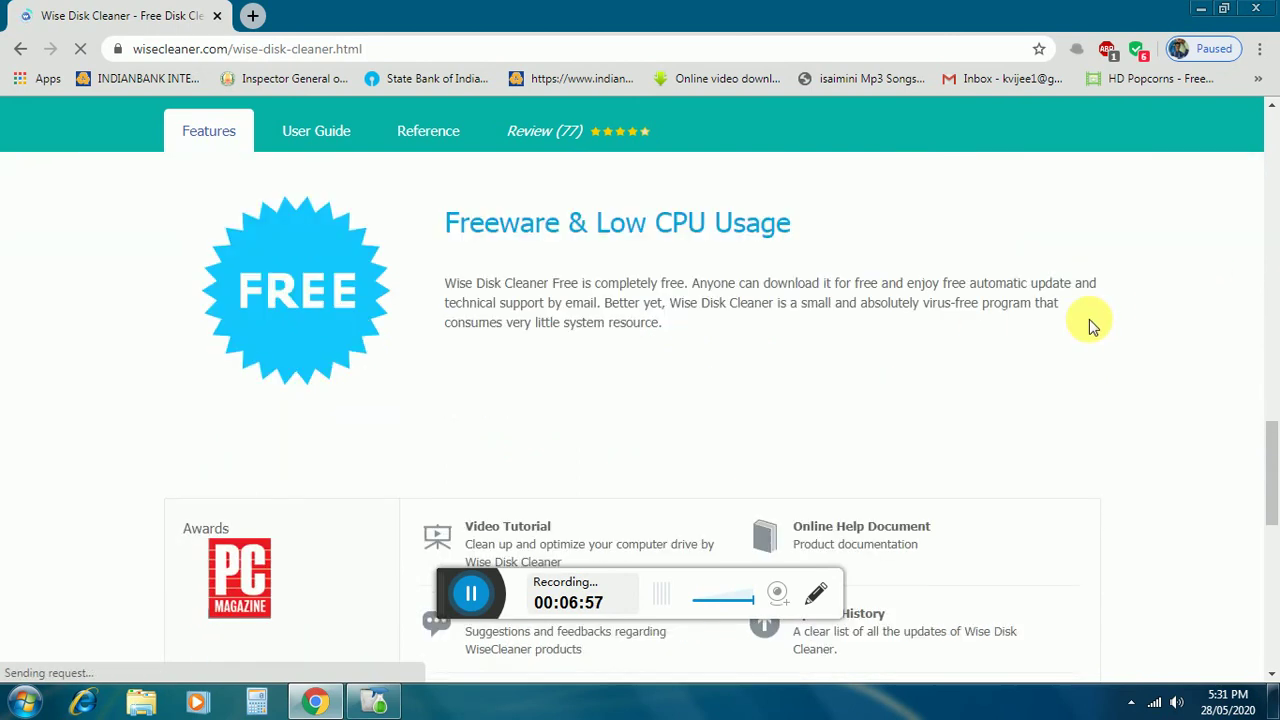
scroll(1089, 322, "up", 2)
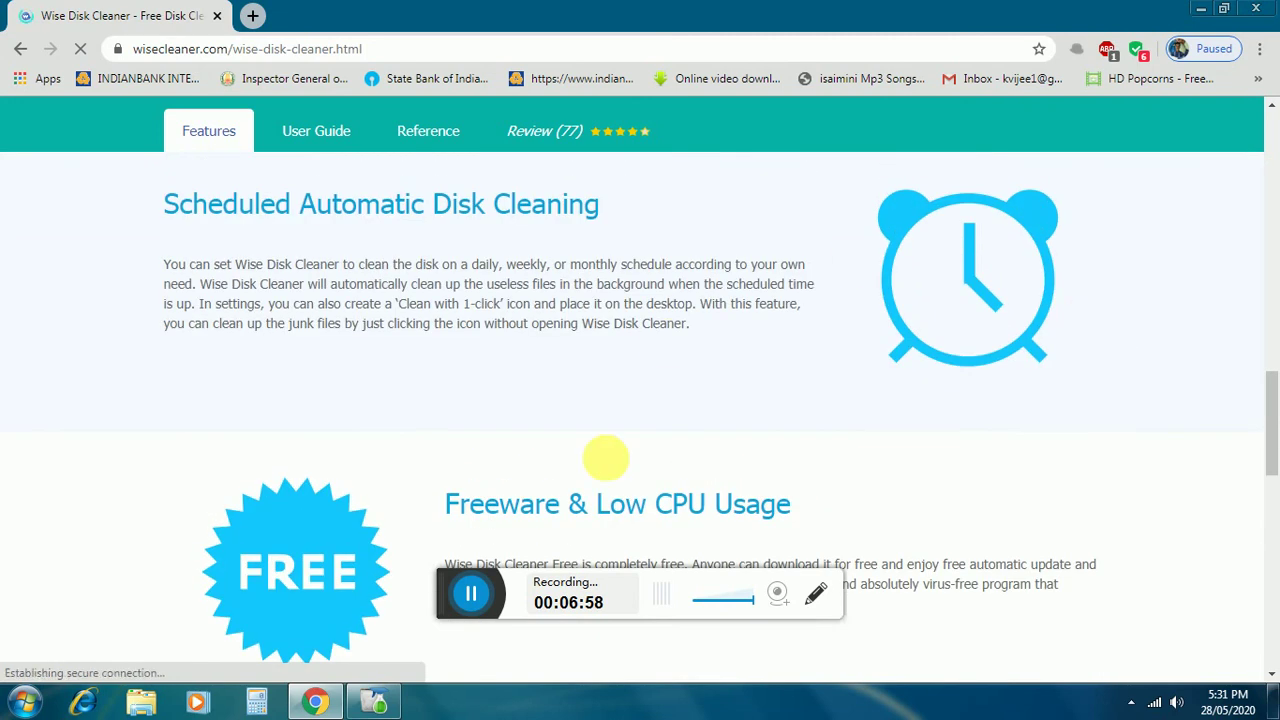